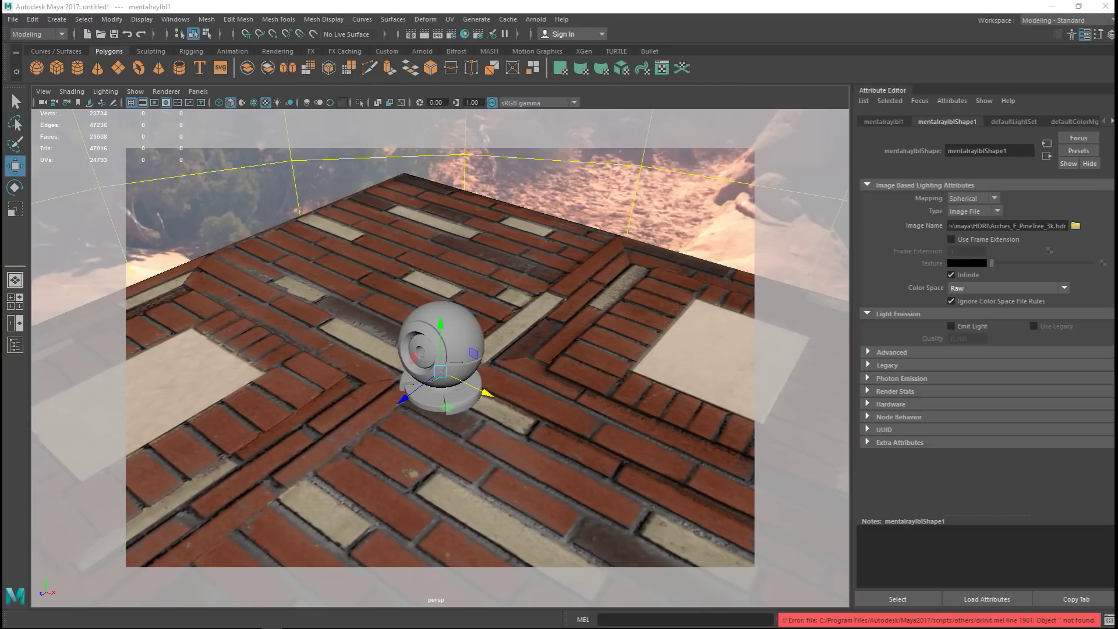
Step: Select the shader ball and create a new bookmark for the perspective view
scroll(647, 469, "down", 3)
scroll(640, 448, "up", 5)
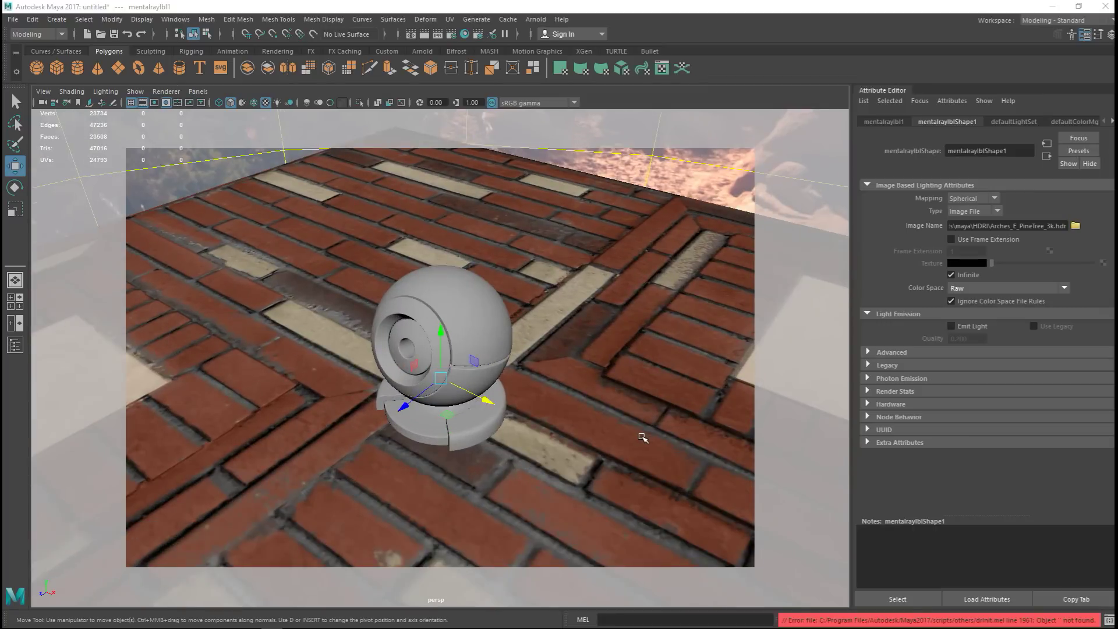
left_click_drag(643, 437, 549, 407, "alt")
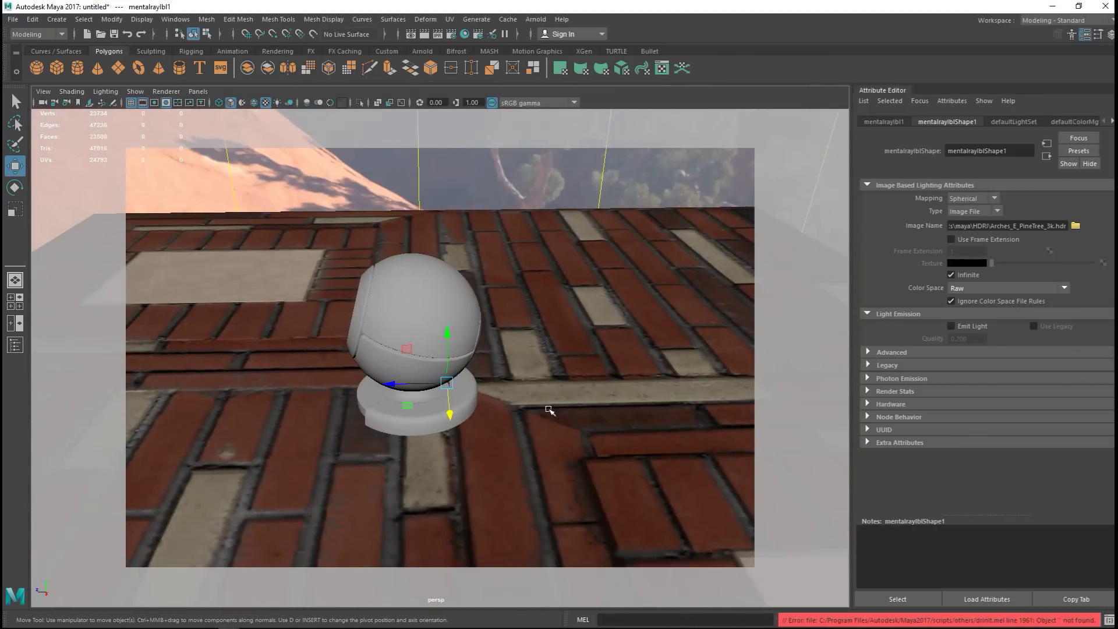
left_click(435, 312)
left_click_drag(434, 313, 478, 405, "alt")
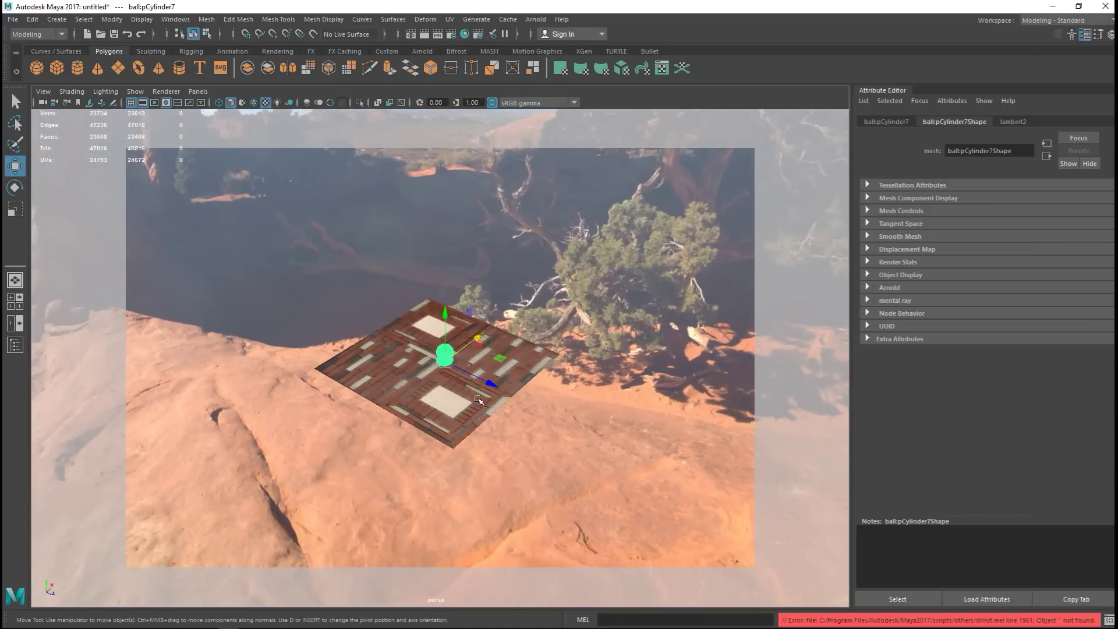
left_click(42, 93)
mouse_move(121, 299)
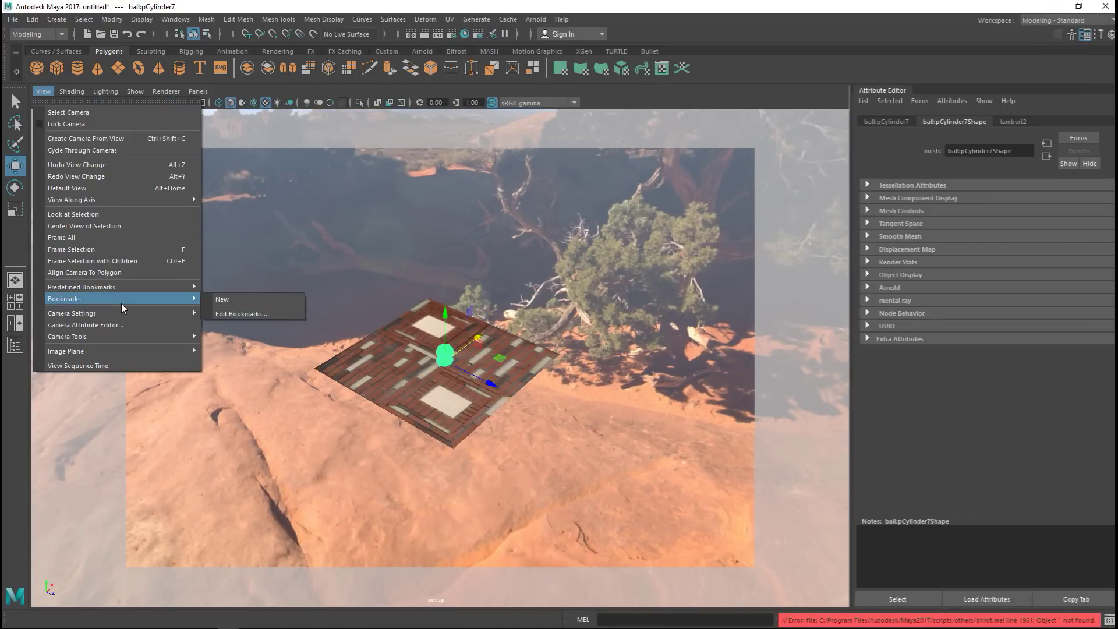
left_click(231, 302)
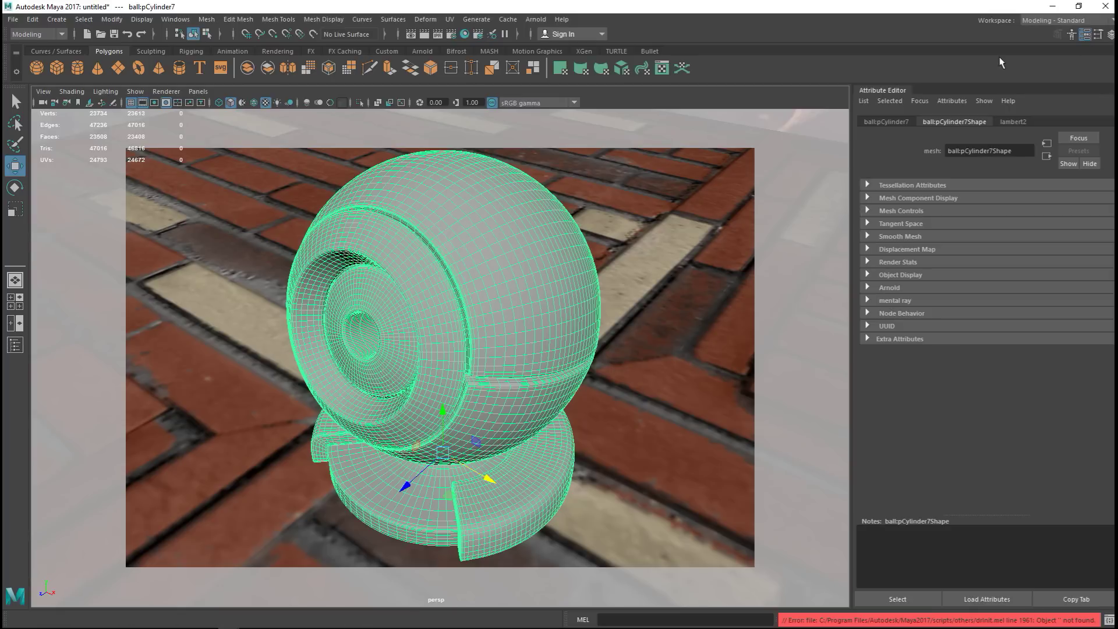
Step: Hide the Attribute Editor and choose mental ray as the renderer in the render settings
left_click(1085, 35)
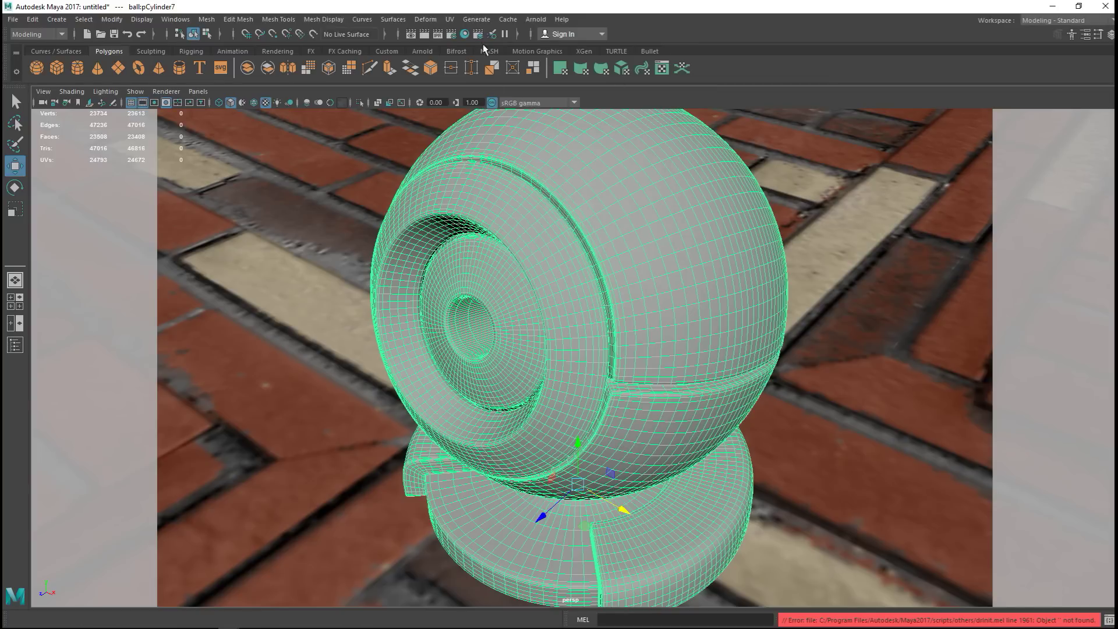
left_click(453, 36)
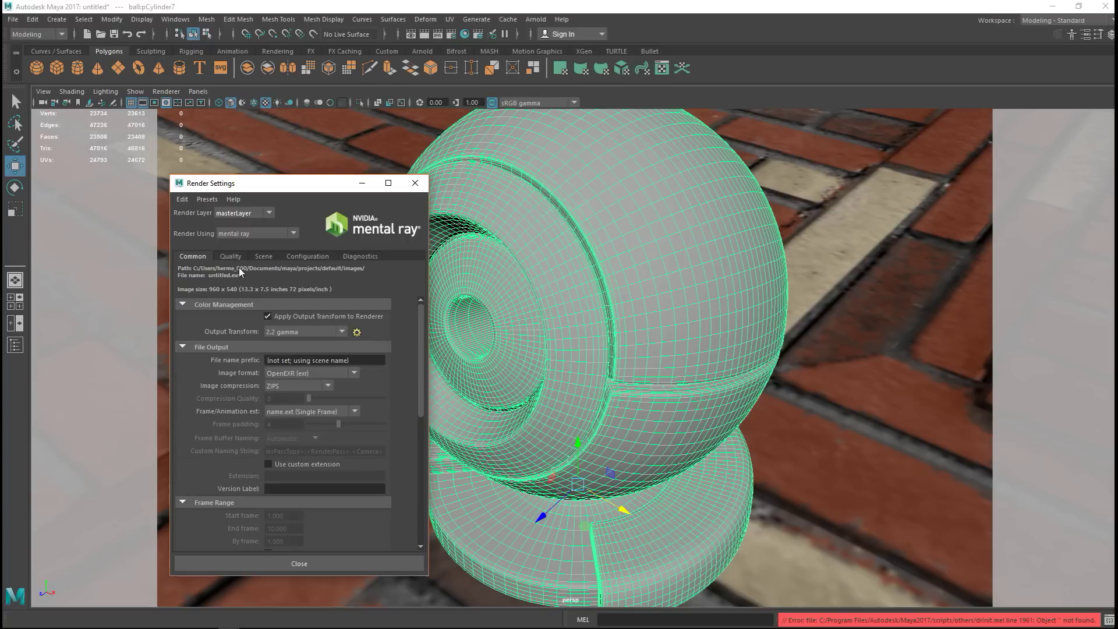
left_click(246, 234)
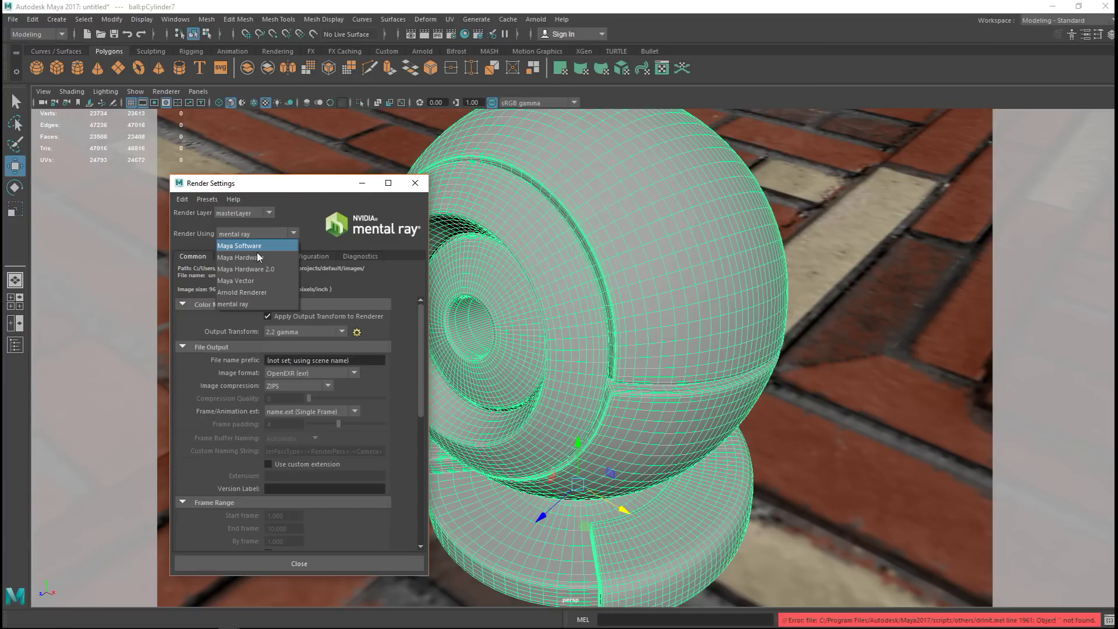
left_click(259, 301)
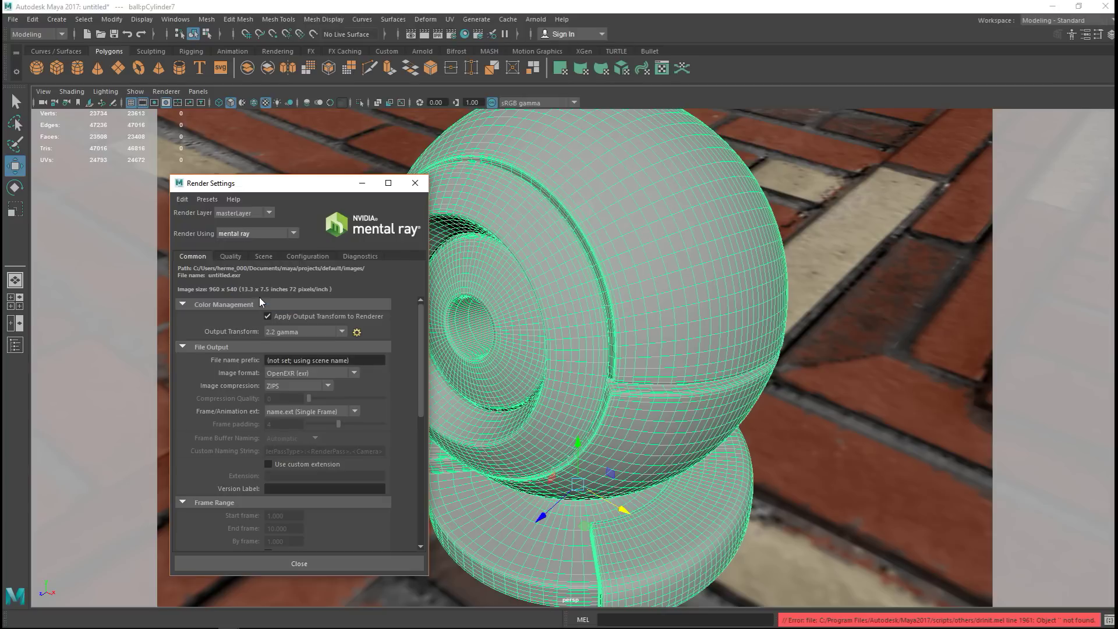
left_click(360, 185)
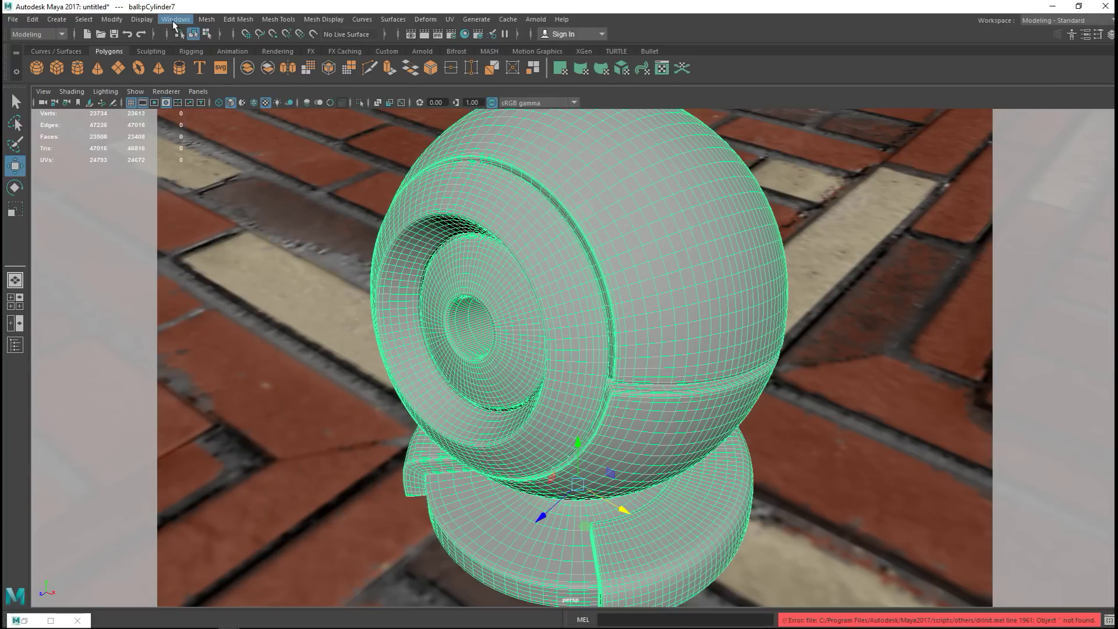
Step: Check in the Plug-in Manager whether the mental ray plug-in Mayatomr.mll is set to load
left_click(175, 19)
mouse_move(225, 44)
mouse_move(252, 129)
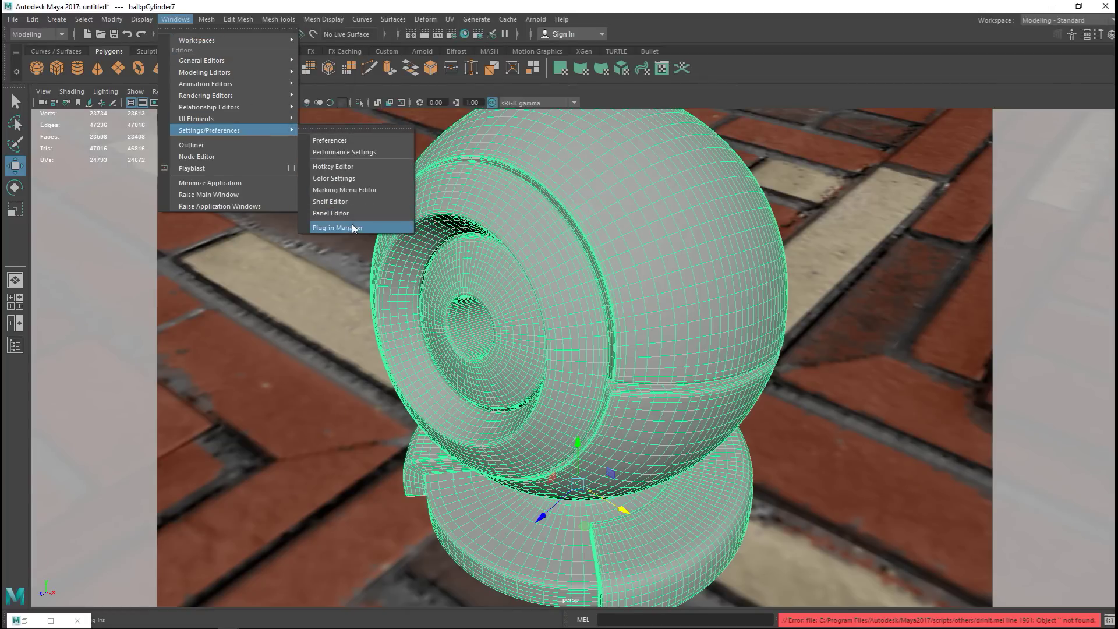
left_click(351, 227)
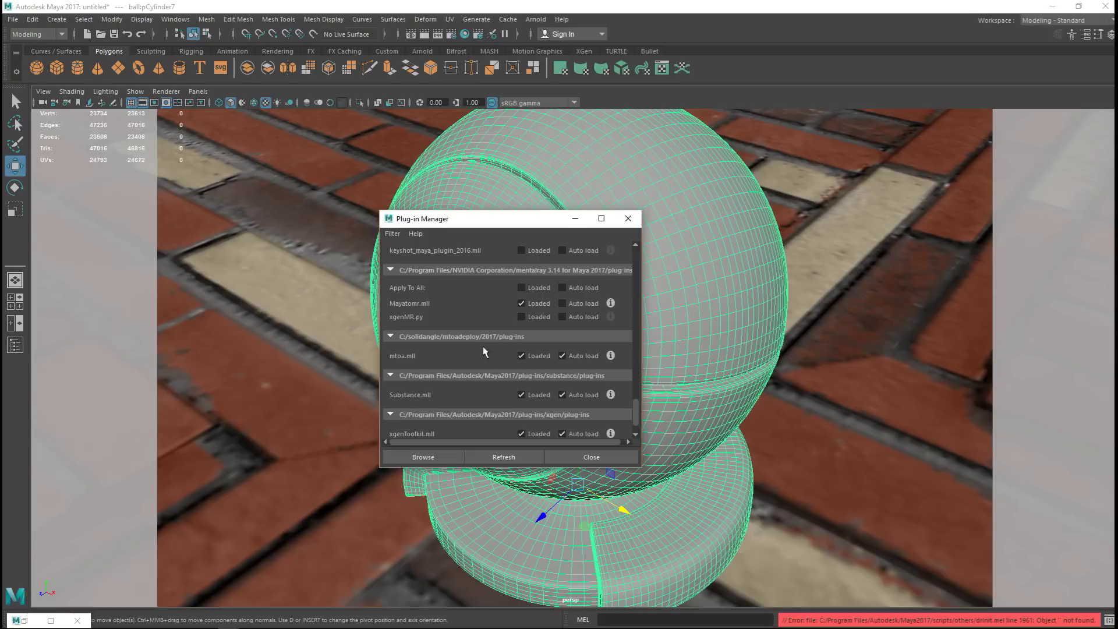
scroll(474, 343, "down", 1)
scroll(490, 373, "up", 3)
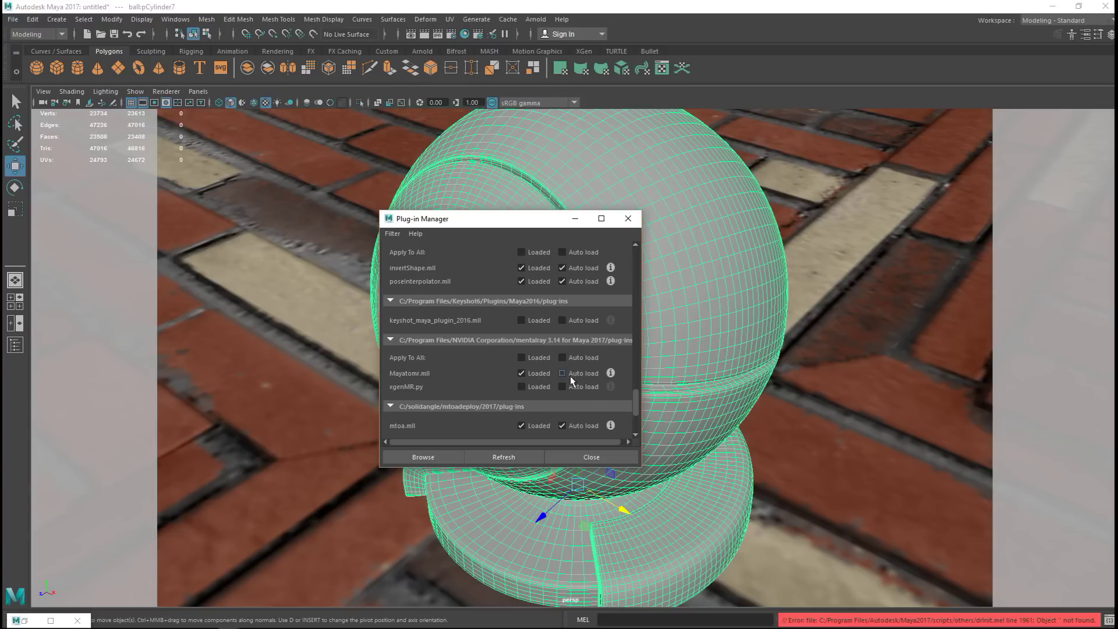
left_click(574, 218)
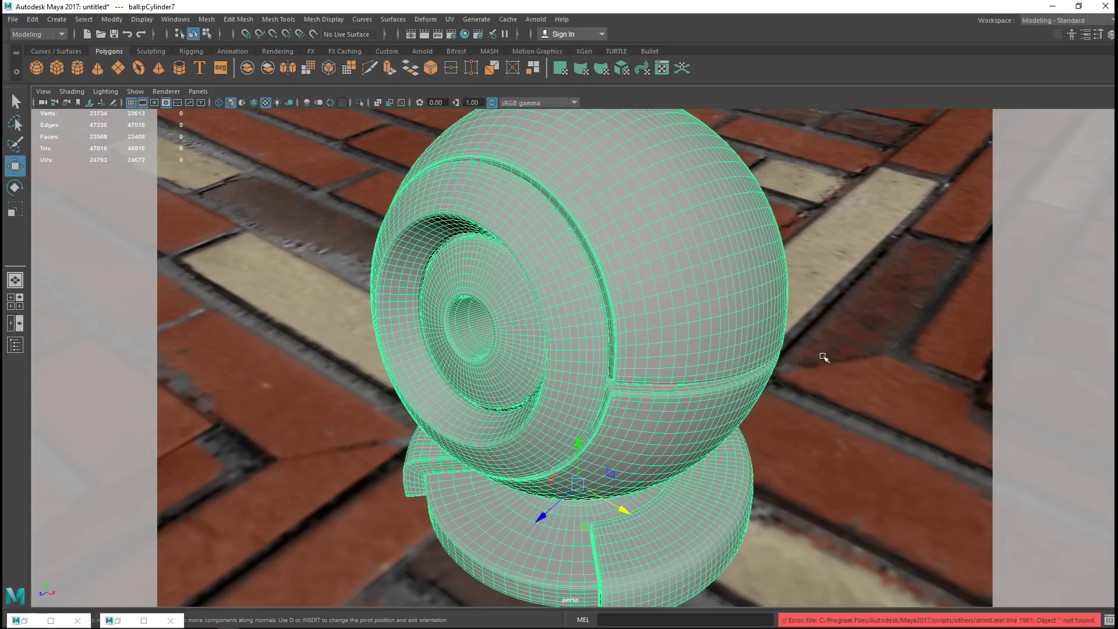
Step: Assign a new Lambert material to the shader ball
right_click_drag(564, 239, 577, 539)
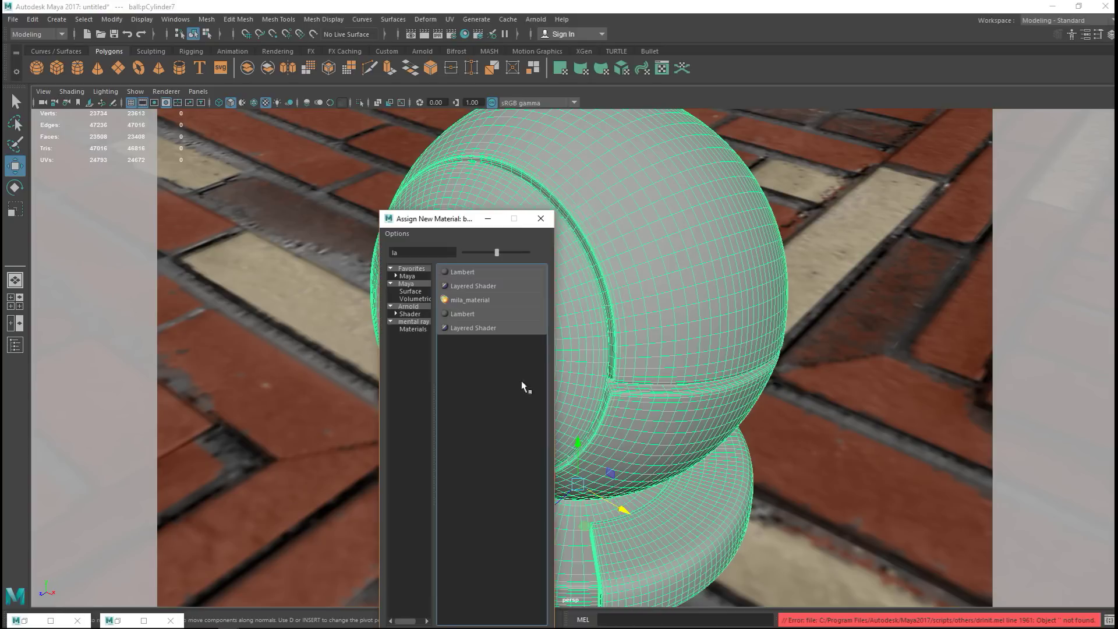
left_click(473, 271)
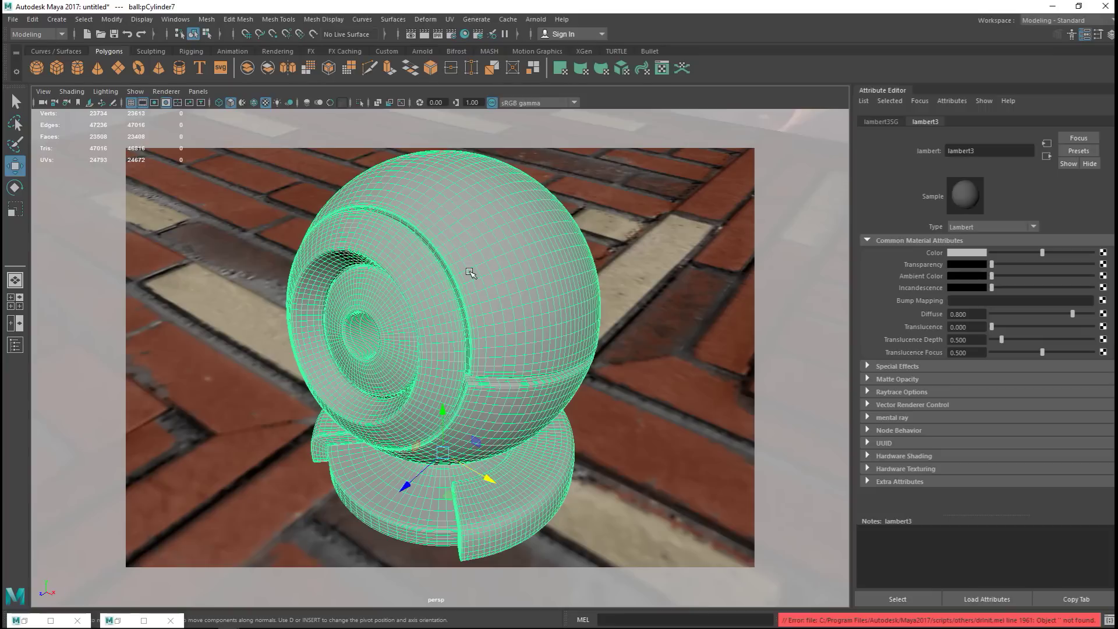
Step: Render the current frame of the Lambert ball with mental ray and keep the image in the Render View
left_click(425, 34)
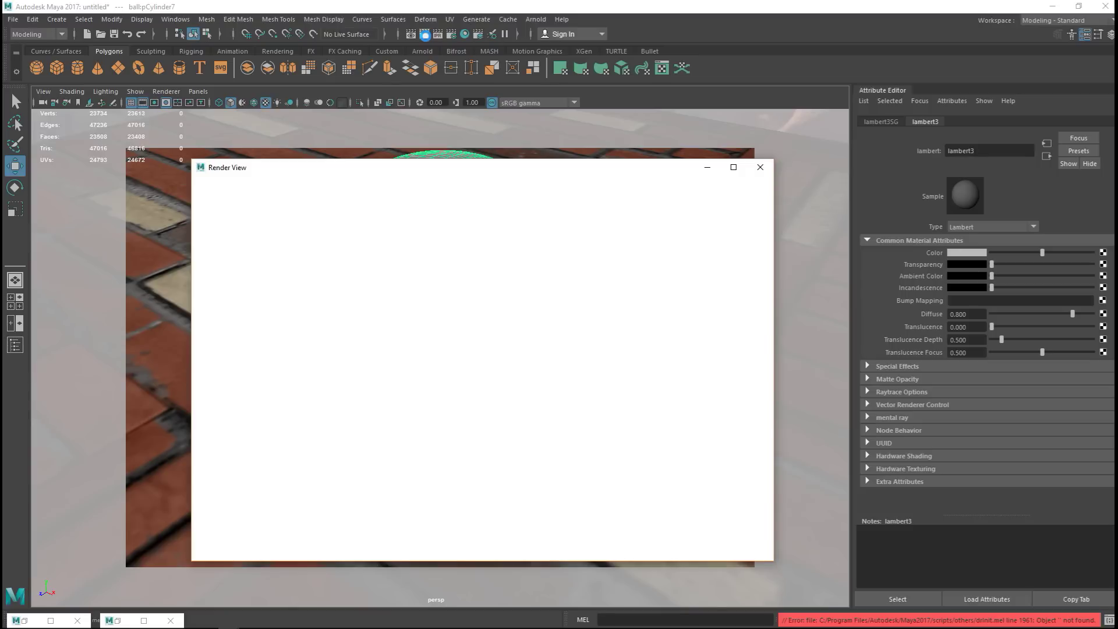
key("F9")
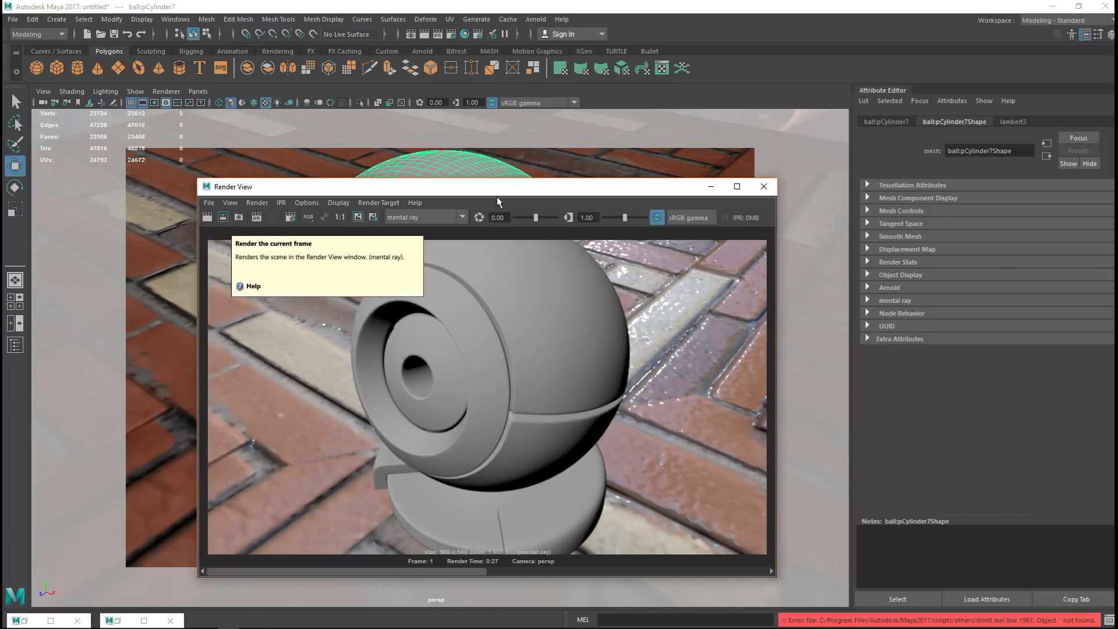
left_click(358, 218)
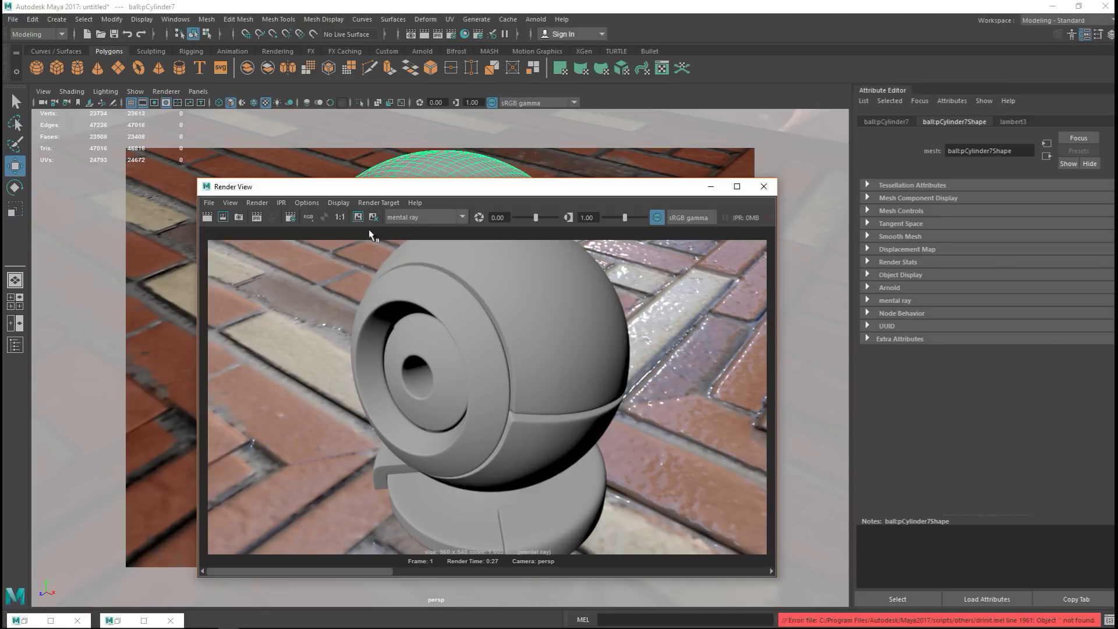
left_click(711, 187)
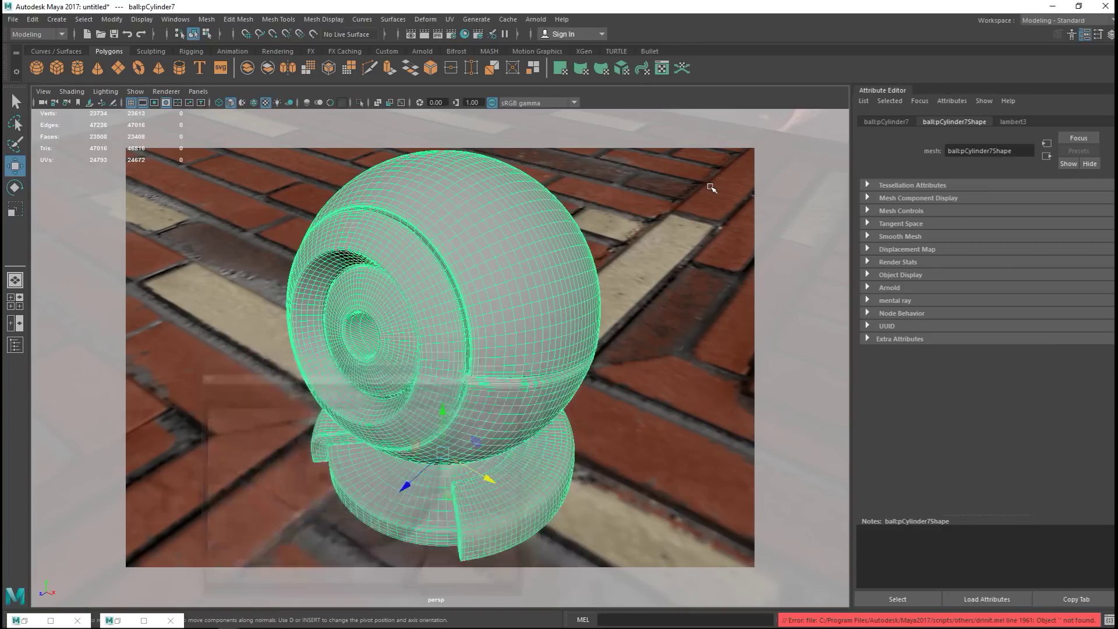
Step: Search the new materials for "mia" and assign a mia_material_x to the shader ball
left_click(1084, 35)
right_click_drag(603, 231, 595, 531)
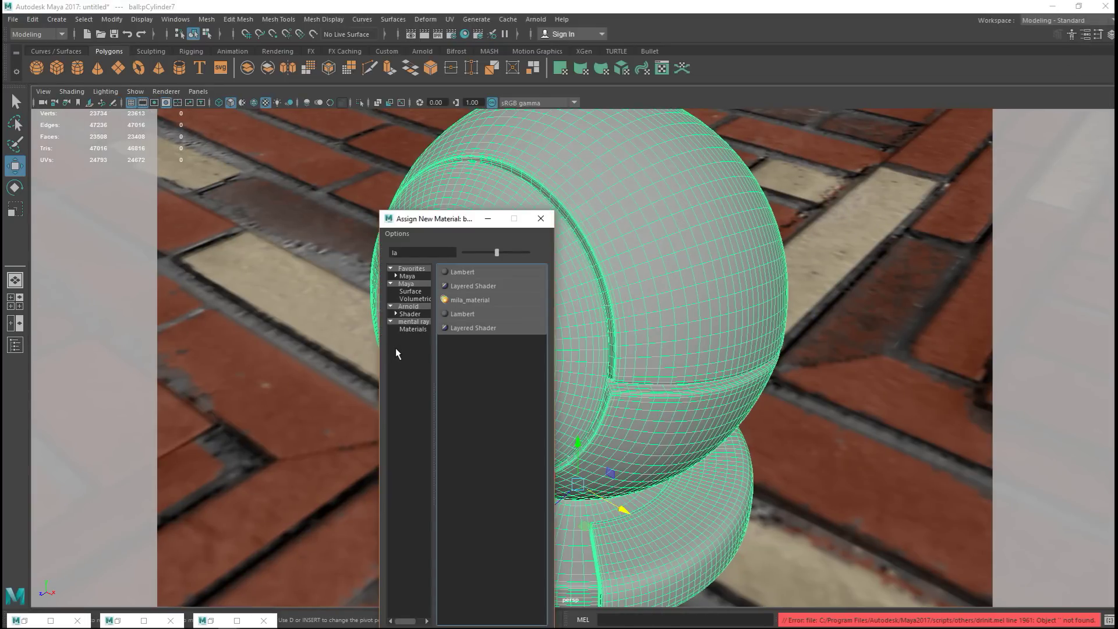
left_click(409, 329)
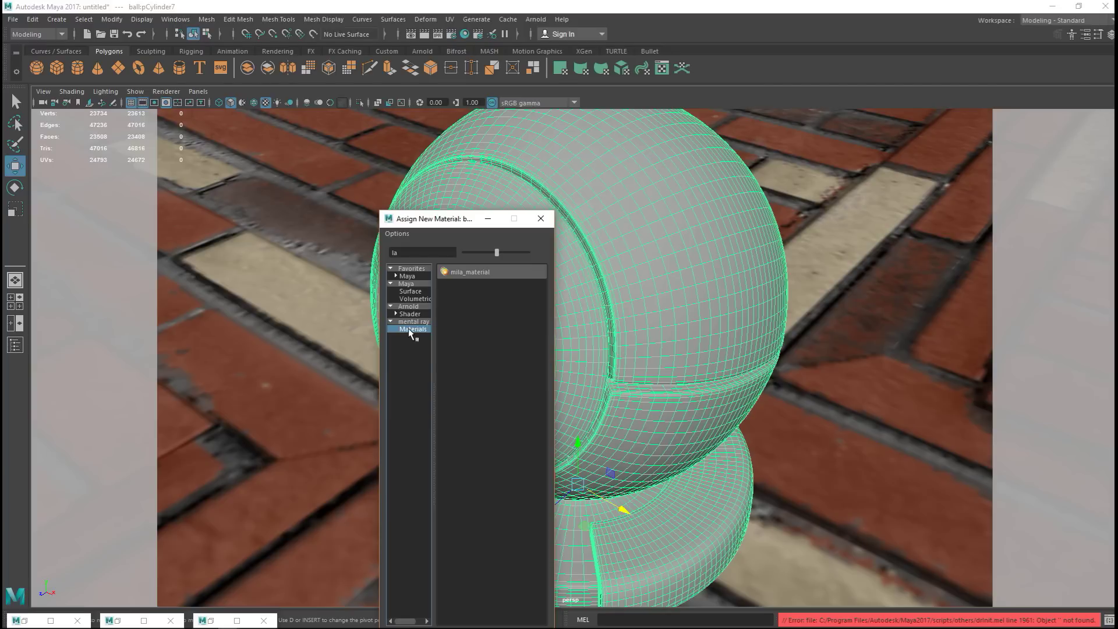
double_click(419, 255)
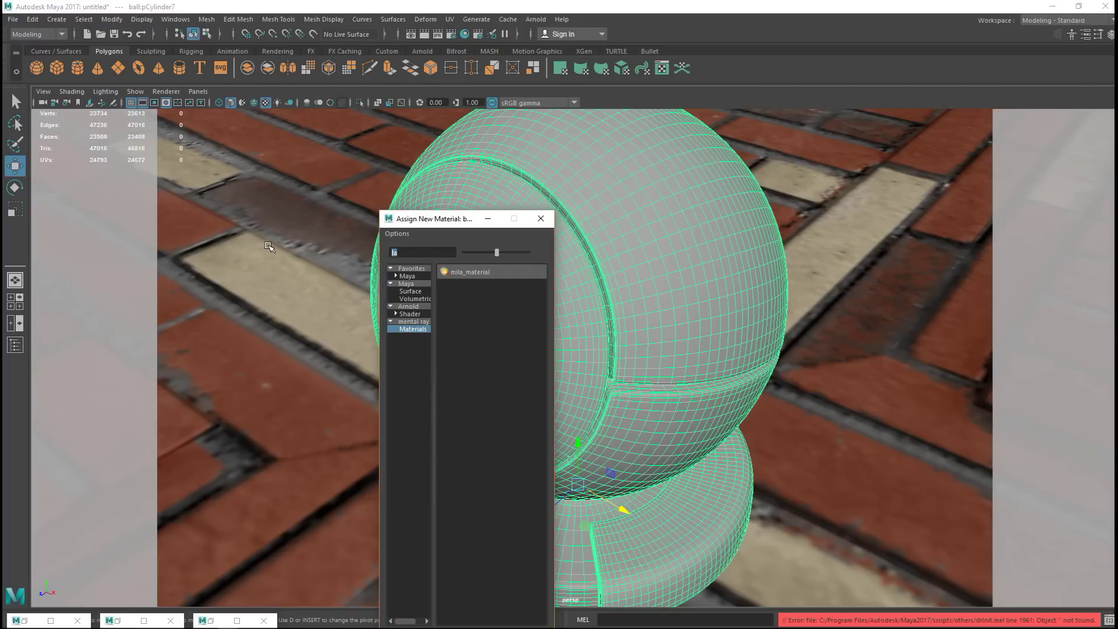
type("mia")
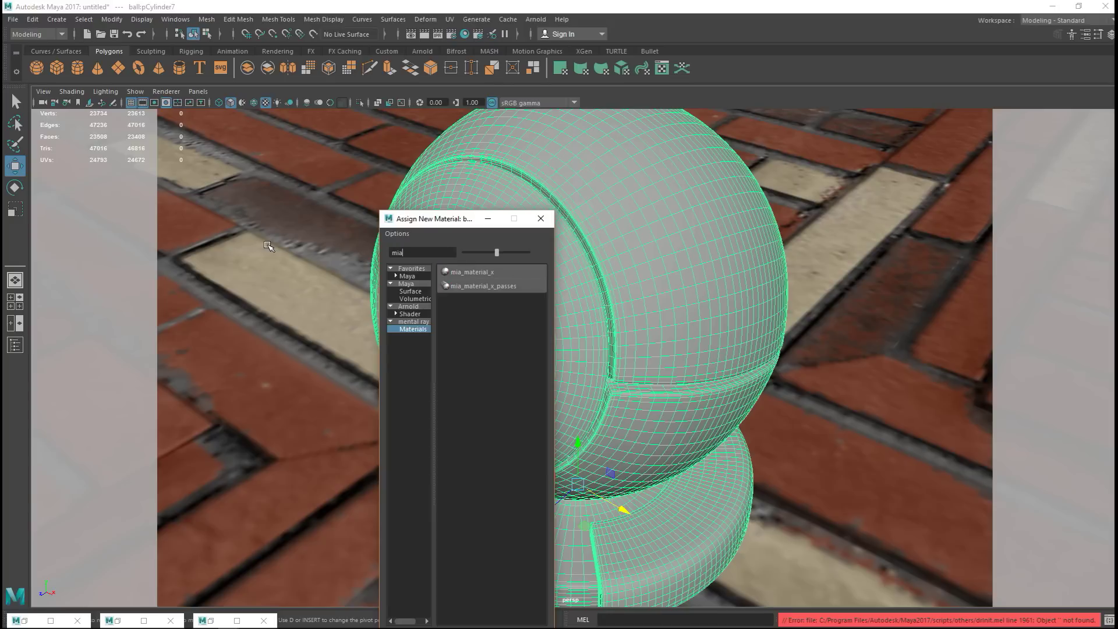
left_click(470, 271)
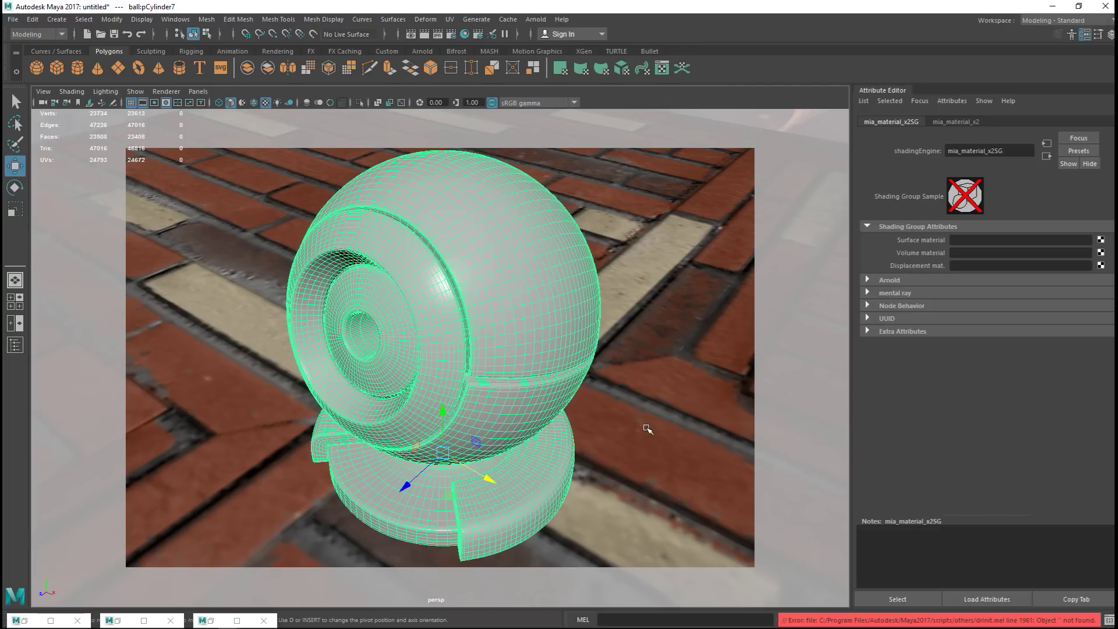
Step: Render the current frame with mental ray to preview the mia_material_x on the ball
left_click(411, 33)
left_click(207, 217)
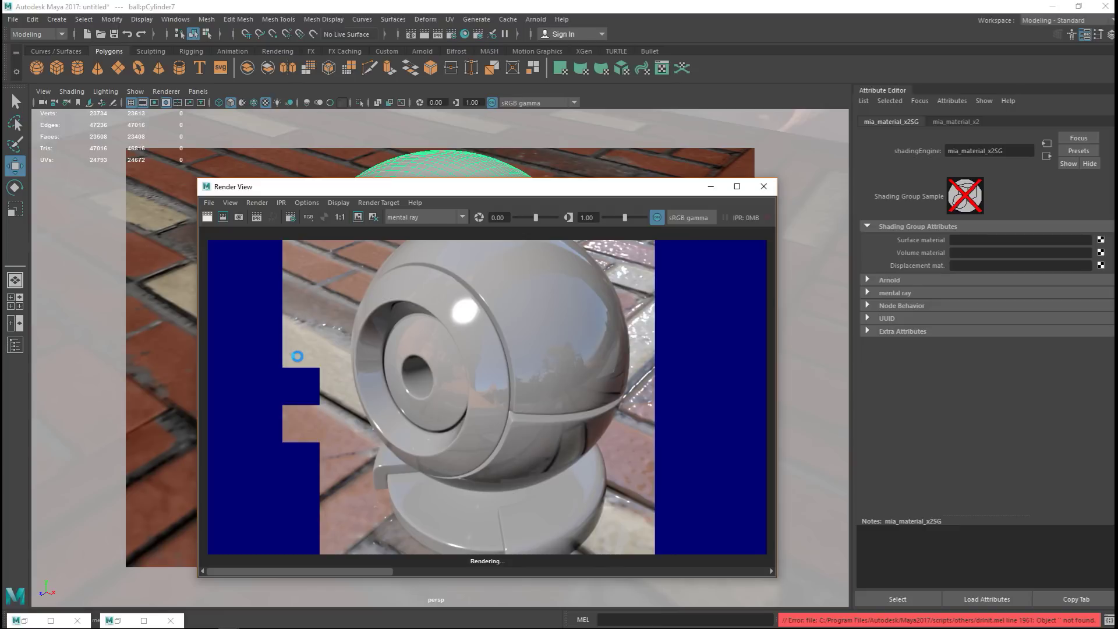
key("F9")
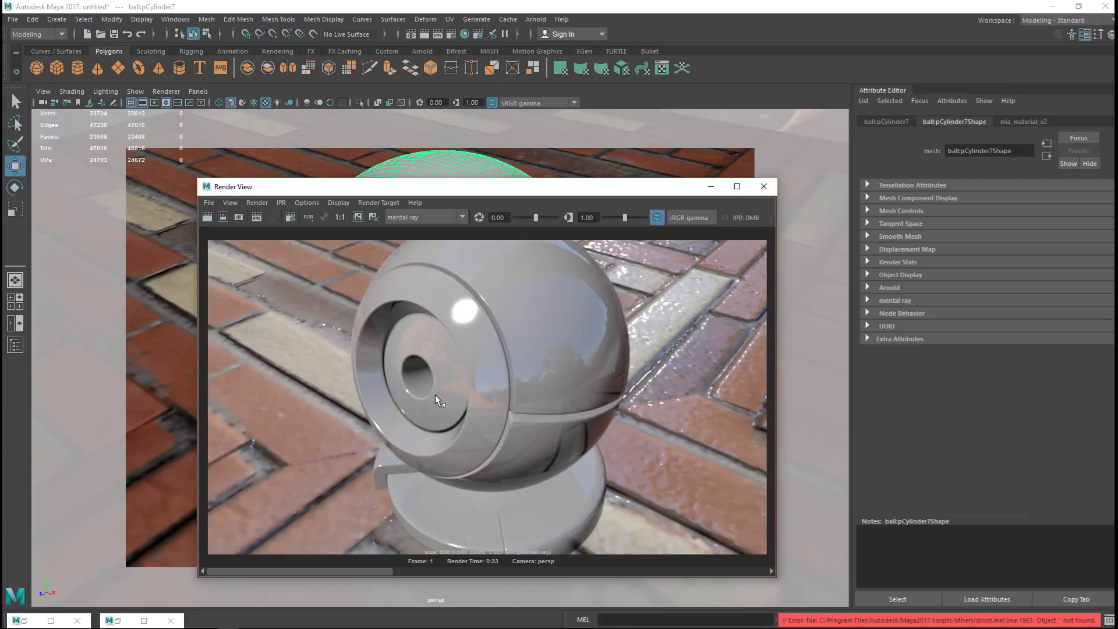
Step: Compare the mia_material_x render with the kept Lambert render, and minimize the Render View
left_click(463, 571)
left_click(350, 571)
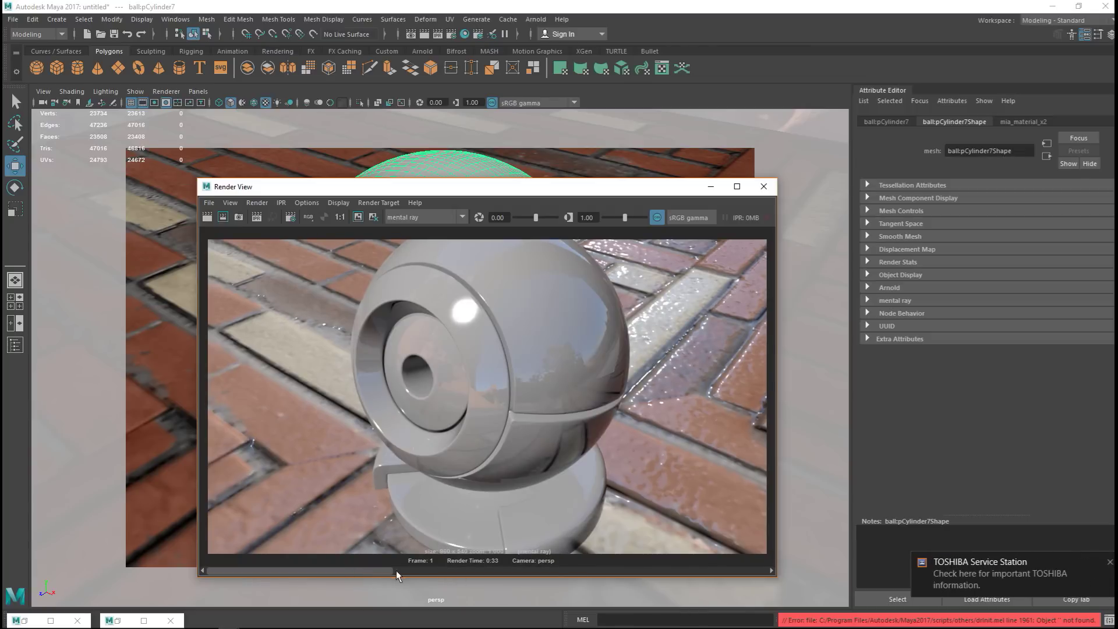
left_click(425, 571)
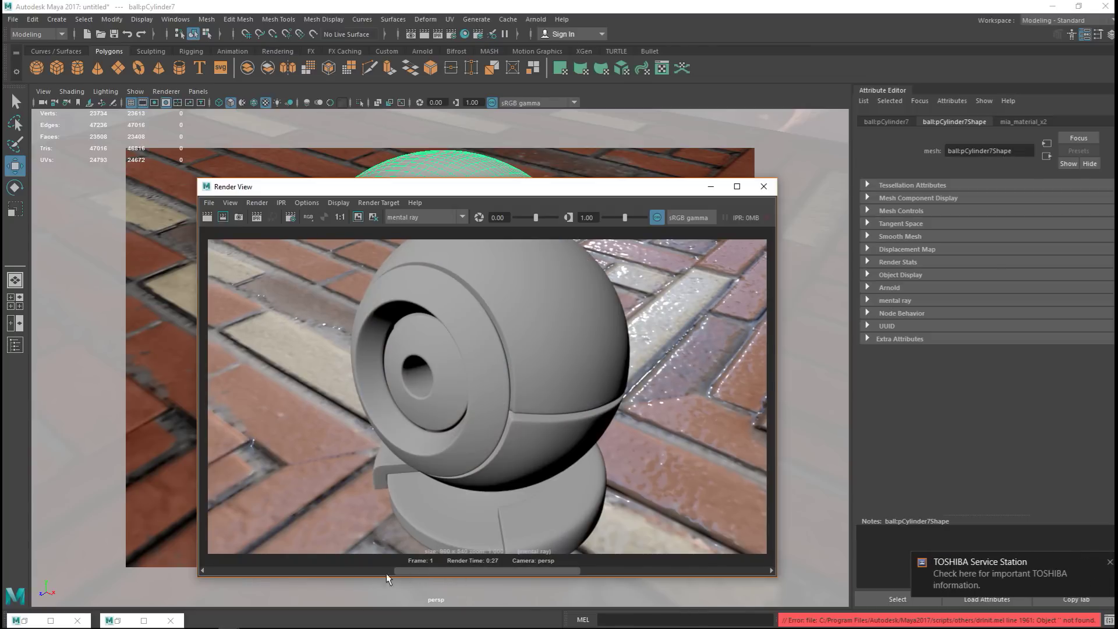
left_click(321, 567)
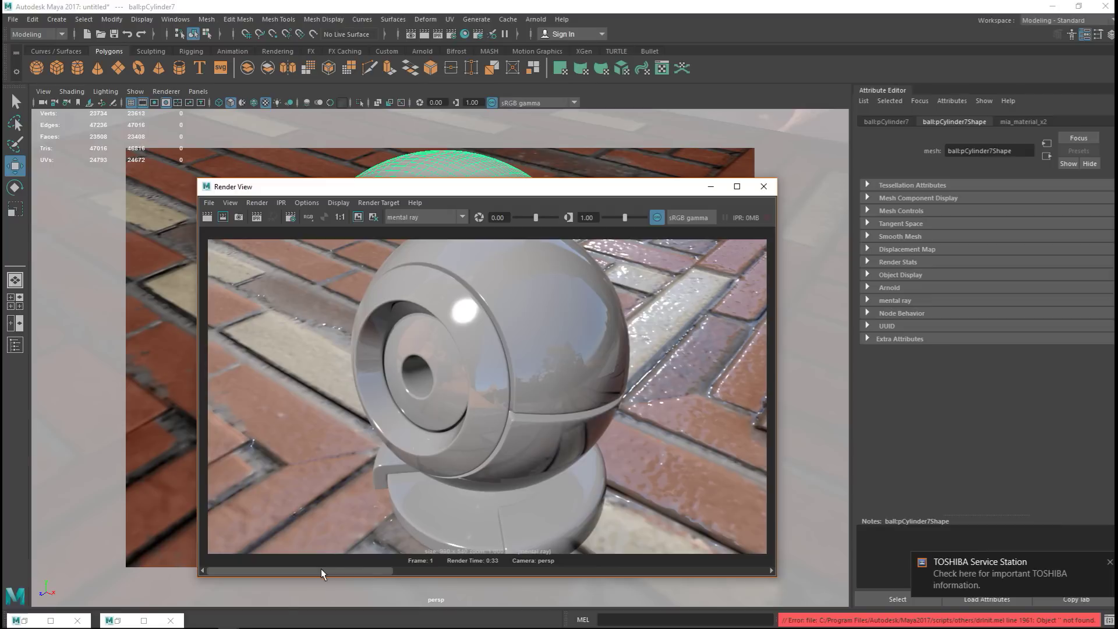
left_click(710, 191)
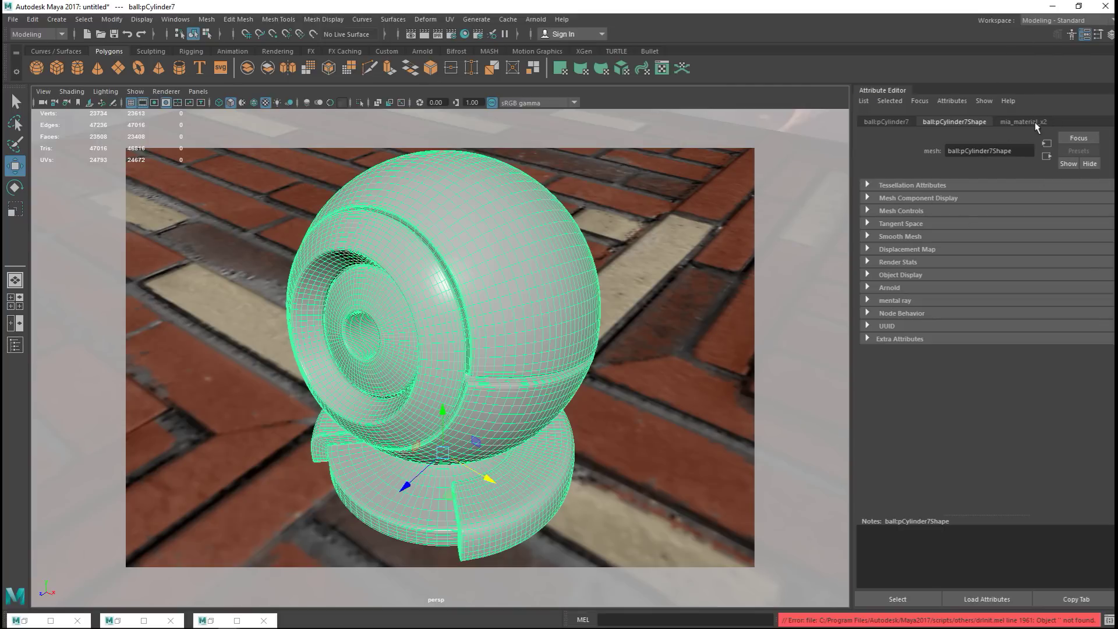
Step: Open the mia_material_x attributes and view the texture choices available for its diffuse color
left_click(1034, 122)
scroll(1004, 280, "up", 5)
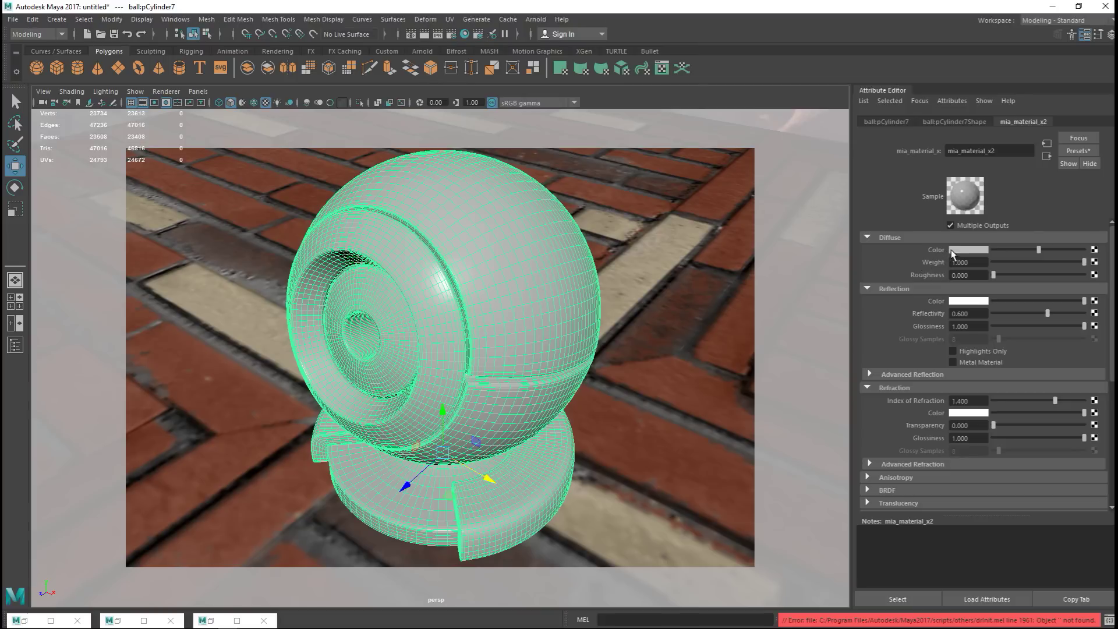
left_click(1094, 249)
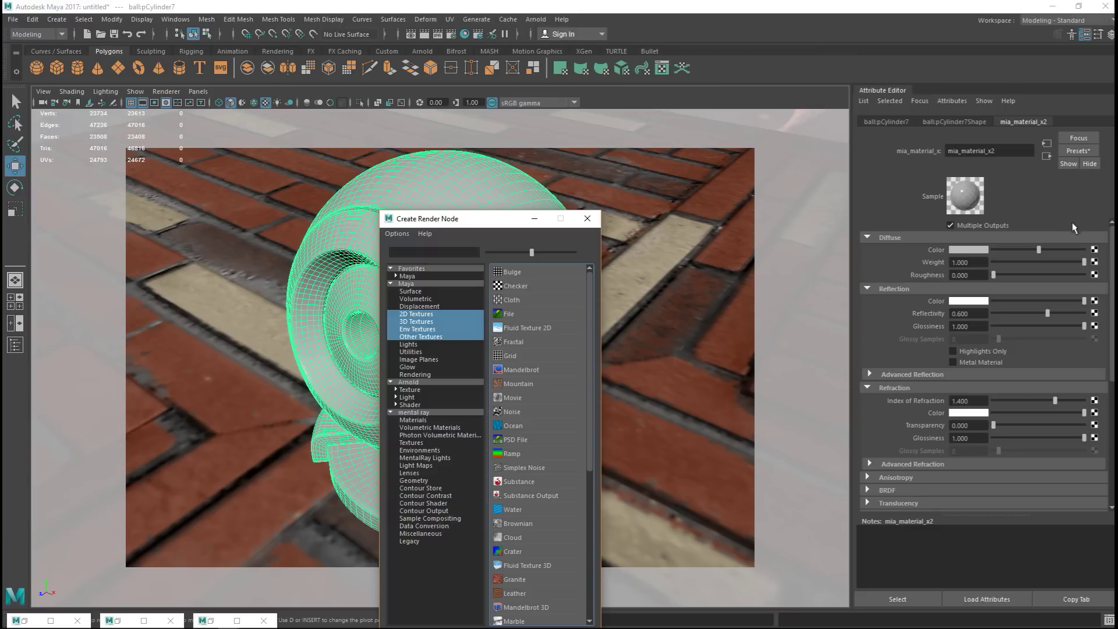
left_click(587, 218)
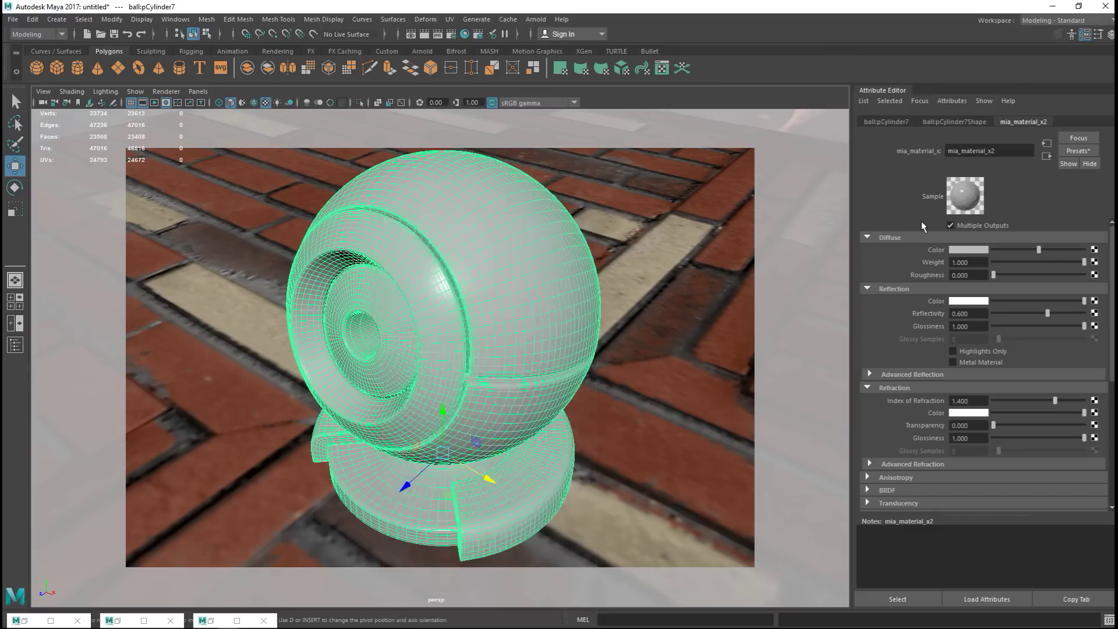
Step: Change the diffuse color of the mia_material_x to a muted blue
left_click(964, 250)
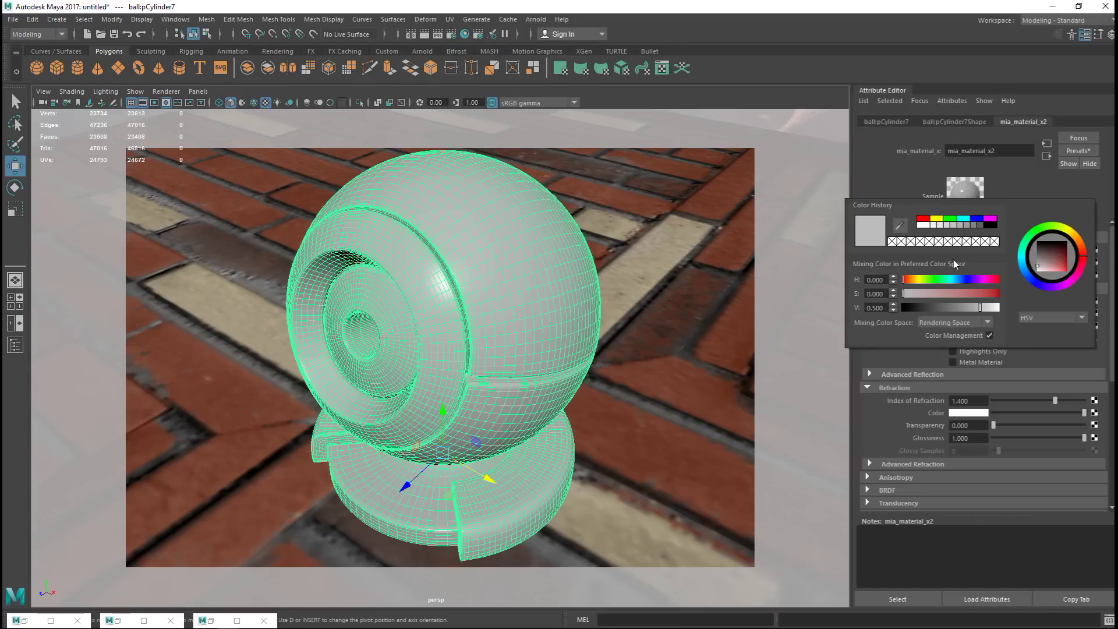
mouse_move(1053, 226)
left_mouse_down()
mouse_move(1078, 245)
mouse_move(1033, 280)
left_mouse_up()
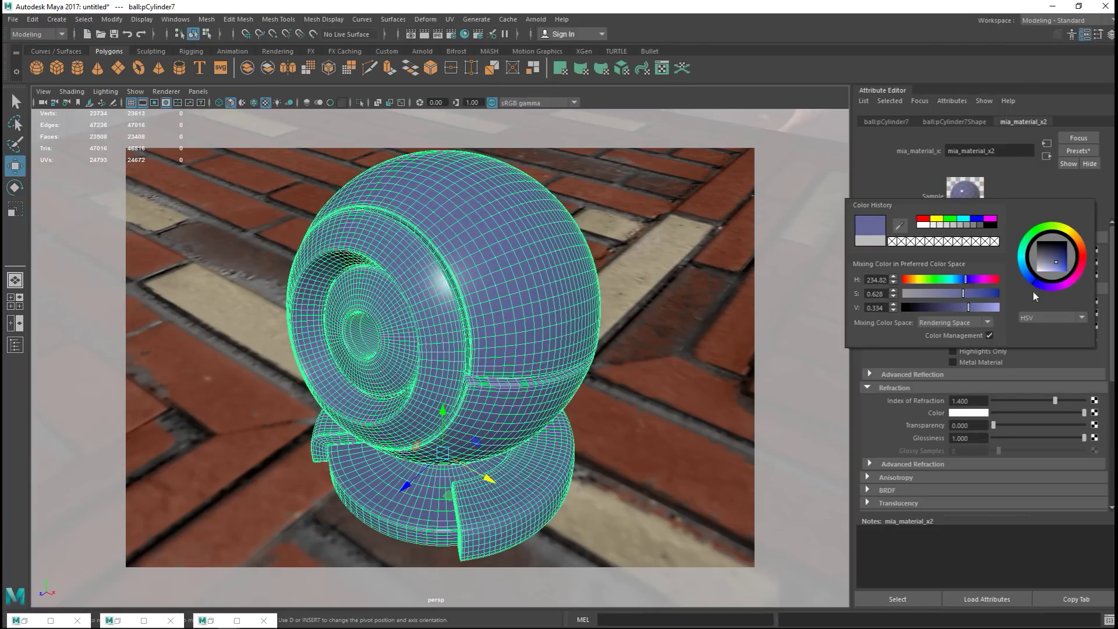
left_click_drag(1032, 282, 1045, 263)
left_click_drag(965, 279, 963, 281)
left_click(1028, 276)
Step: Bring back the Render View and render the current frame with the blue material
left_click(411, 35)
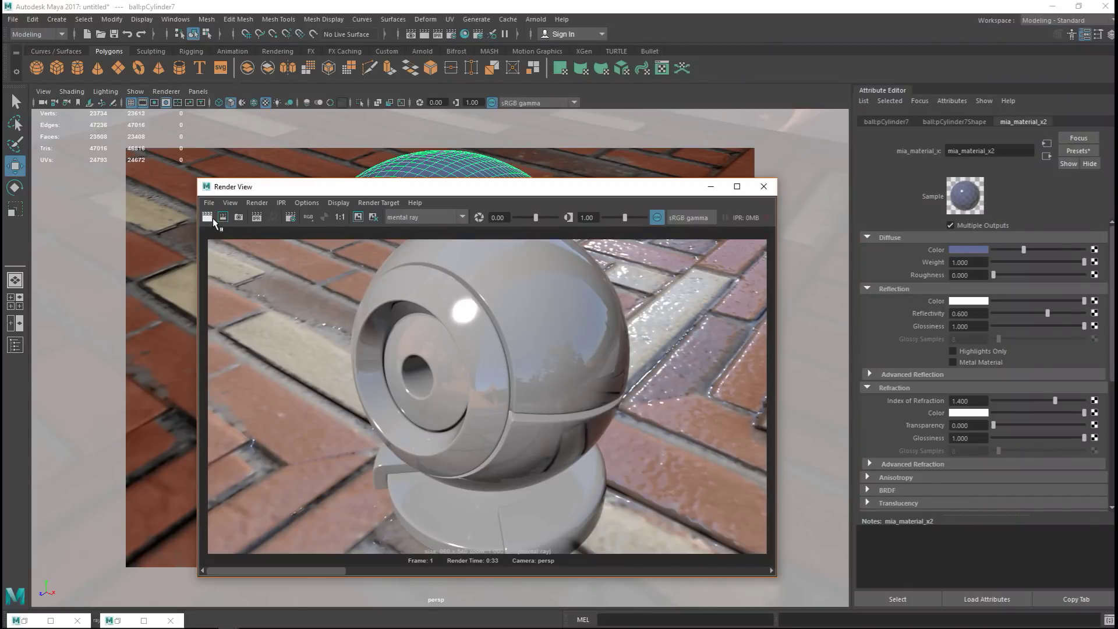
left_click(207, 217)
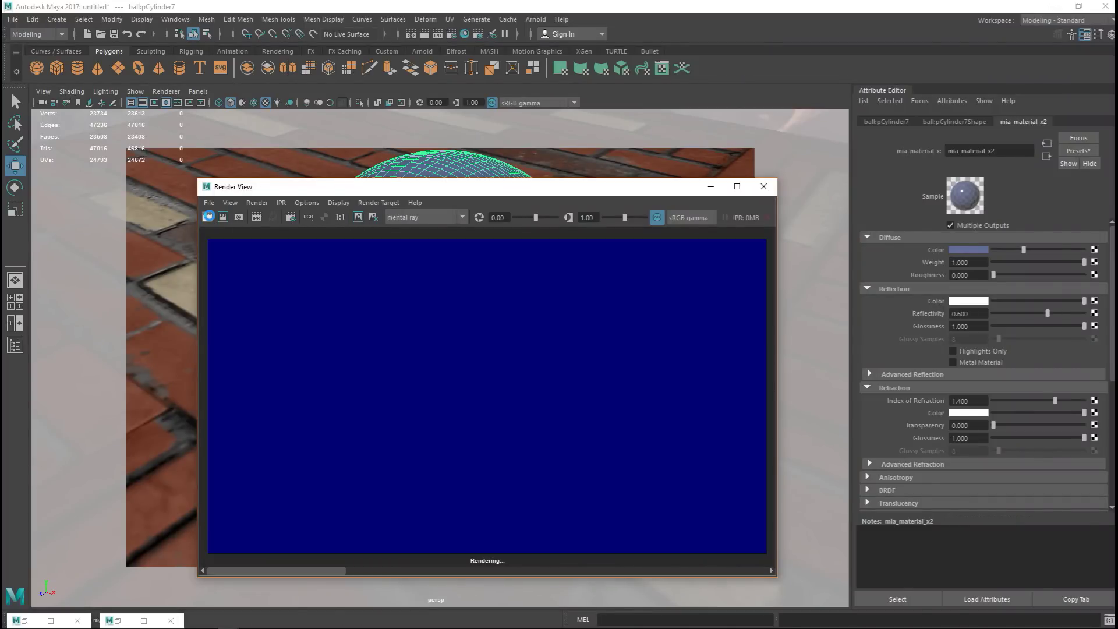
key("F9")
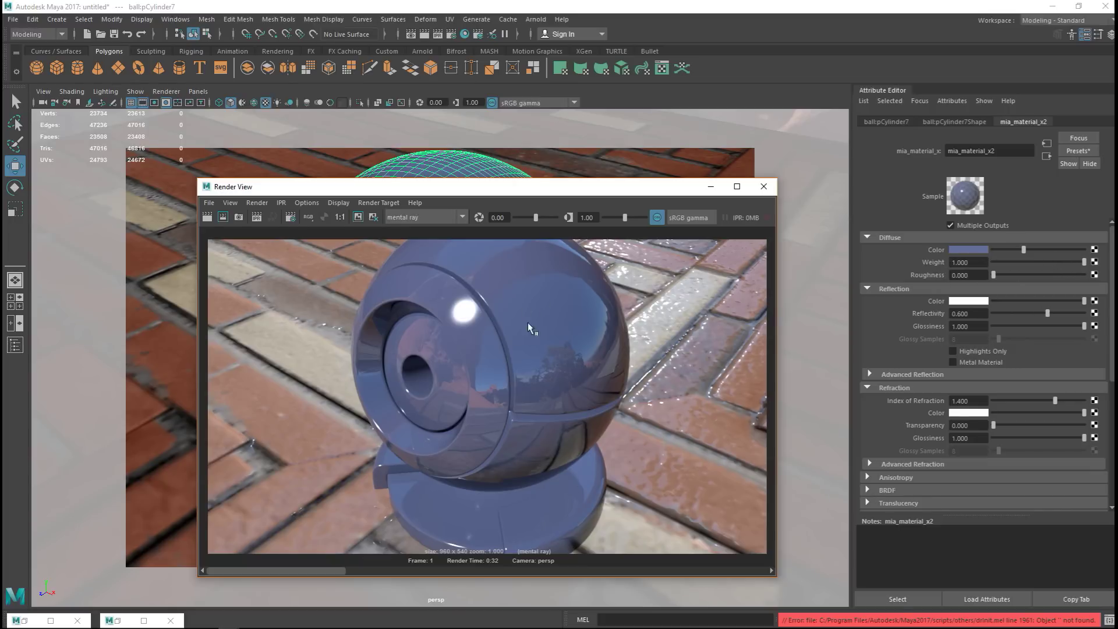
Step: Leave the diffuse weight at 1.000 and raise the diffuse roughness to about 0.513
left_click(1084, 263)
mouse_move(1083, 263)
left_mouse_down()
mouse_move(957, 275)
mouse_move(1089, 269)
left_mouse_up()
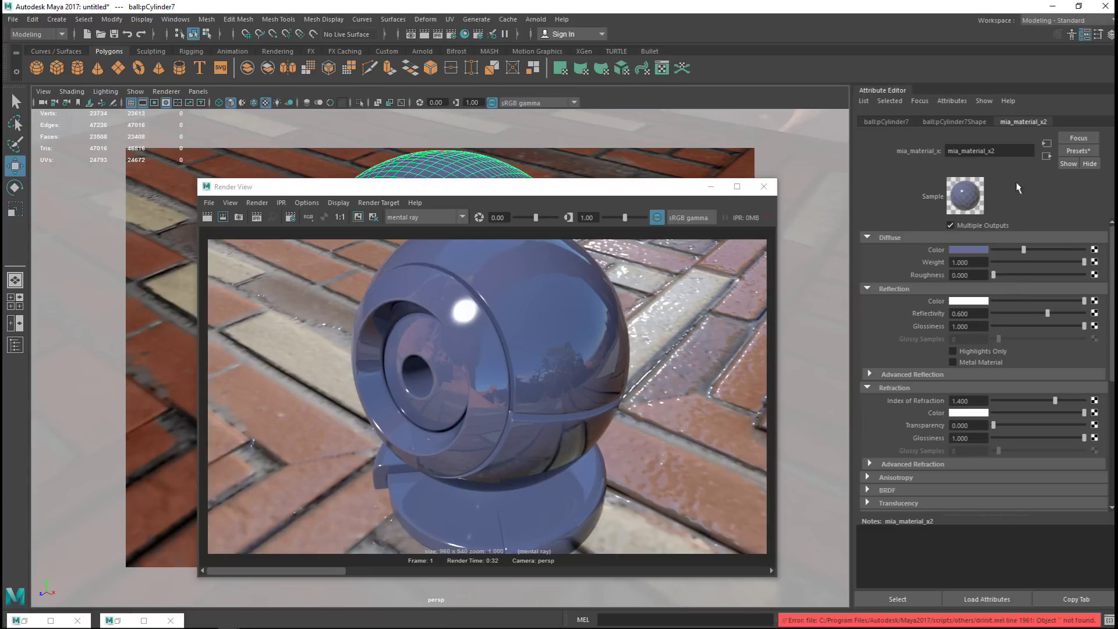
left_click_drag(993, 274, 1060, 283)
left_click_drag(1059, 278, 1039, 288)
Step: Keep the current image in the Render View and render the frame with the increased diffuse roughness
left_click(358, 217)
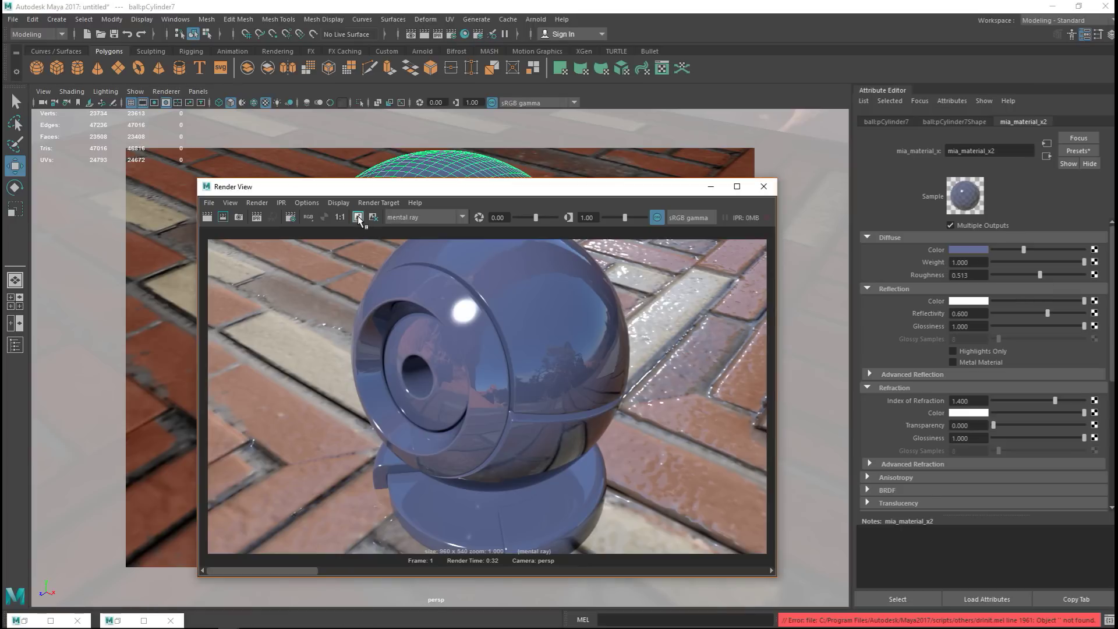
left_click(207, 217)
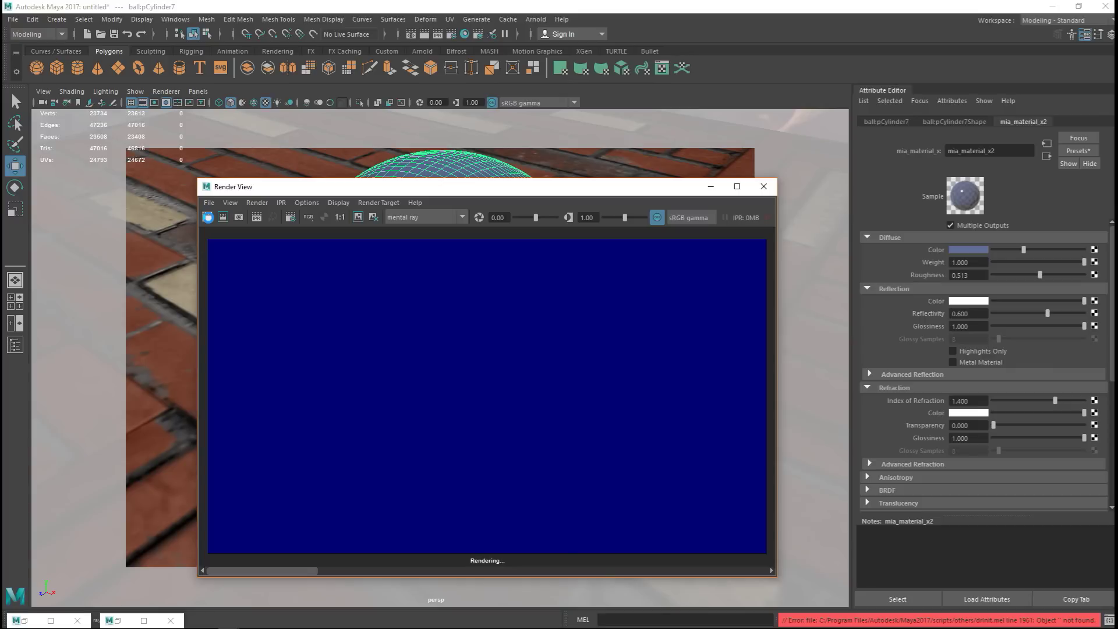
key("F9")
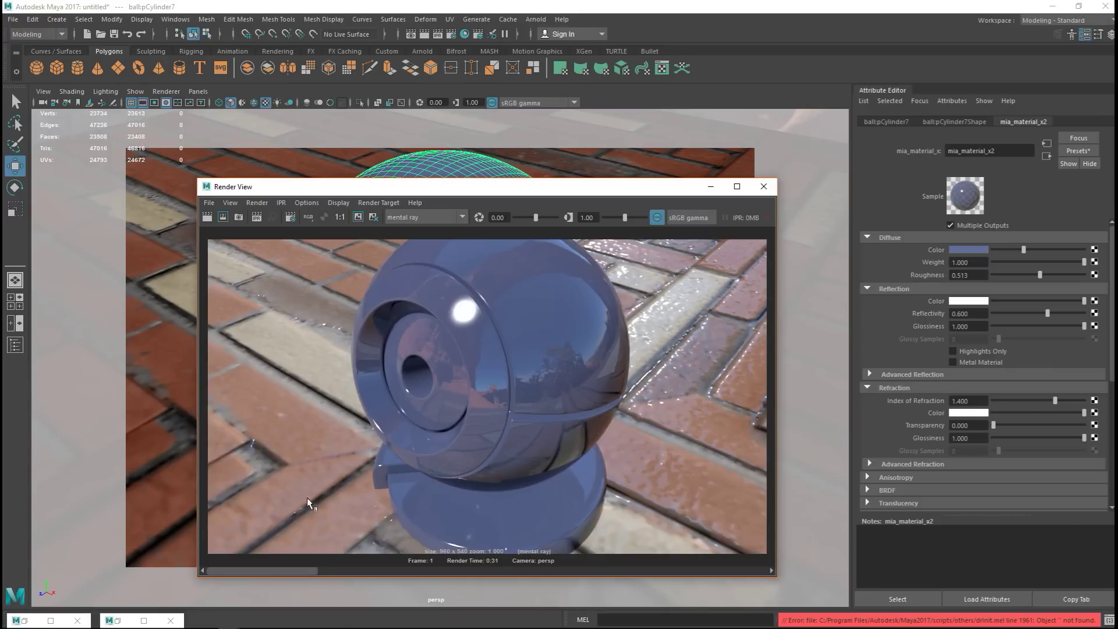
Step: Compare the kept zero-roughness render with the new rougher render by switching between them
left_click(338, 571)
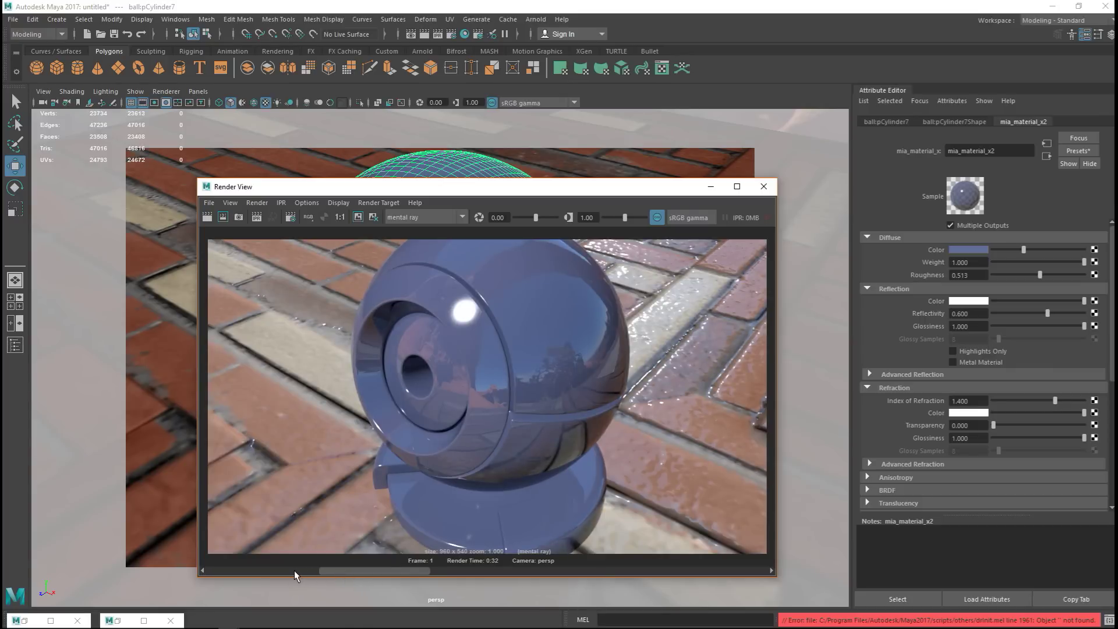
left_click(295, 571)
left_click(335, 569)
left_click(295, 571)
left_click(335, 569)
left_click(295, 569)
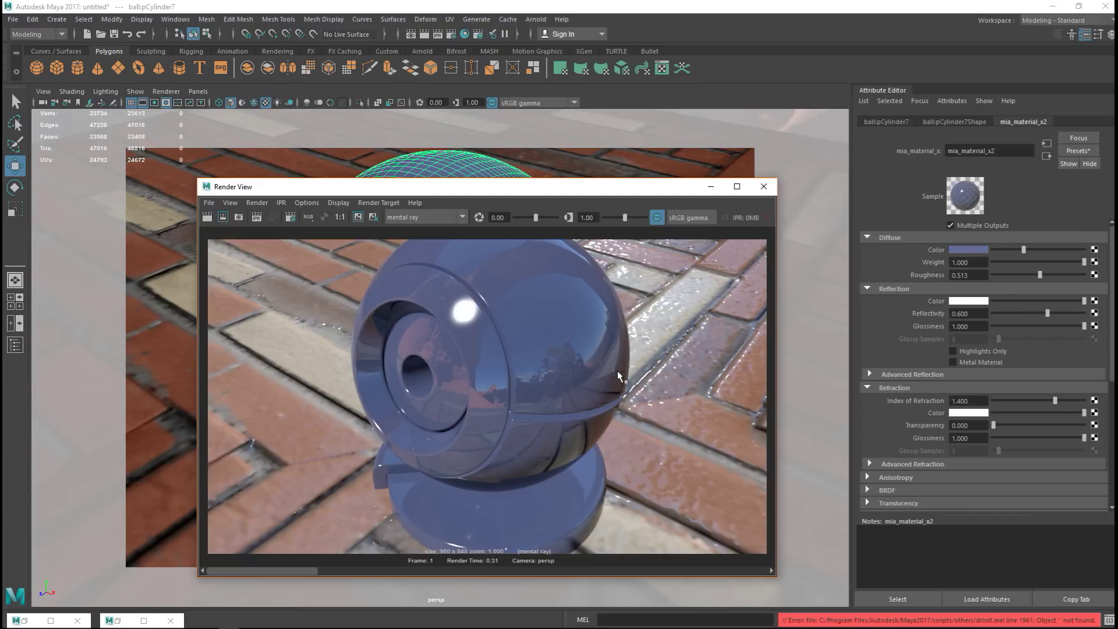
Step: Set the reflection color to red and render the frame, keeping the previous image for comparison
left_click(976, 303)
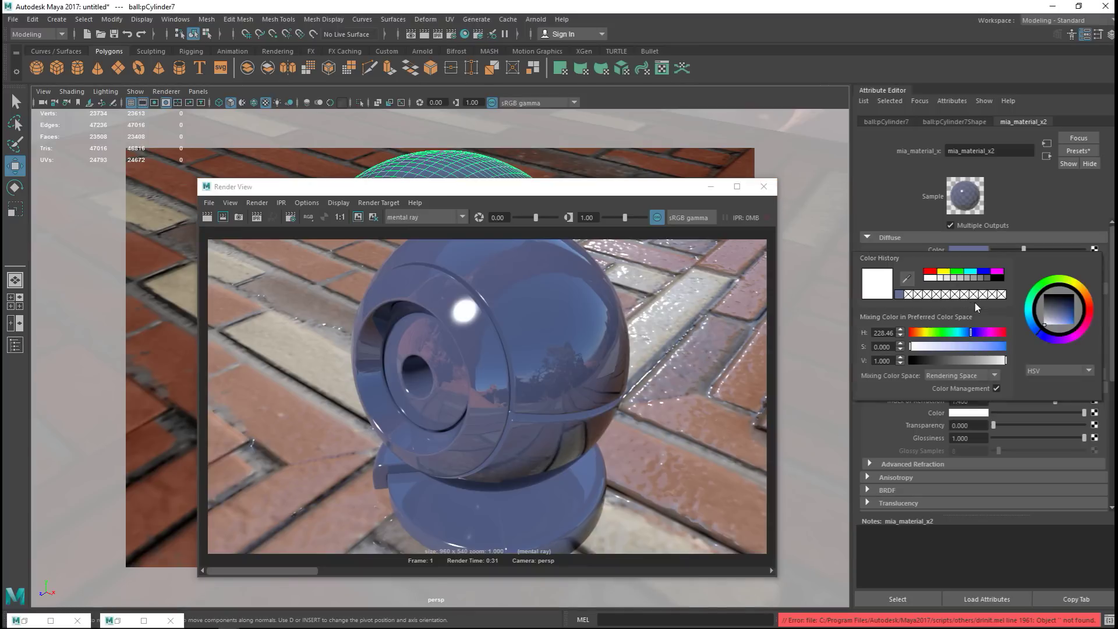
left_click(930, 272)
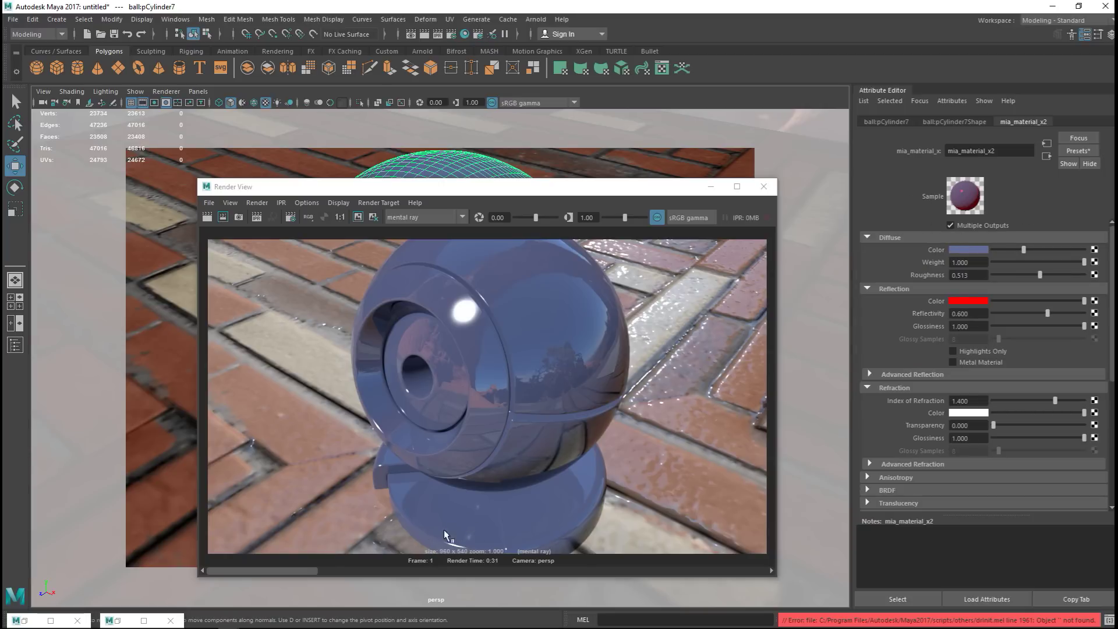
left_click(357, 217)
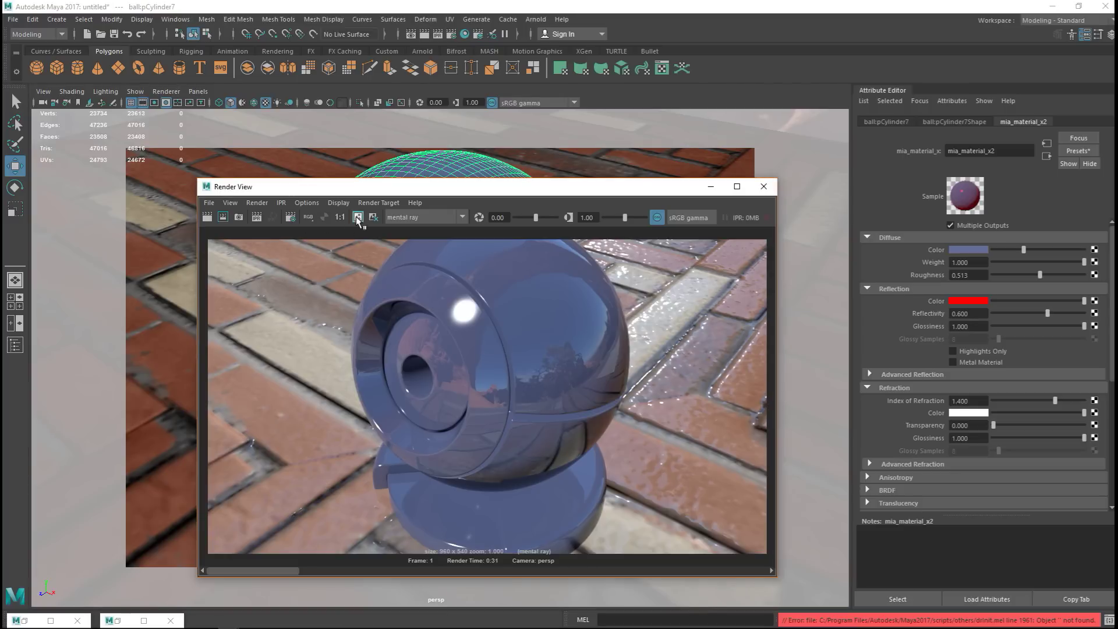
left_click(209, 217)
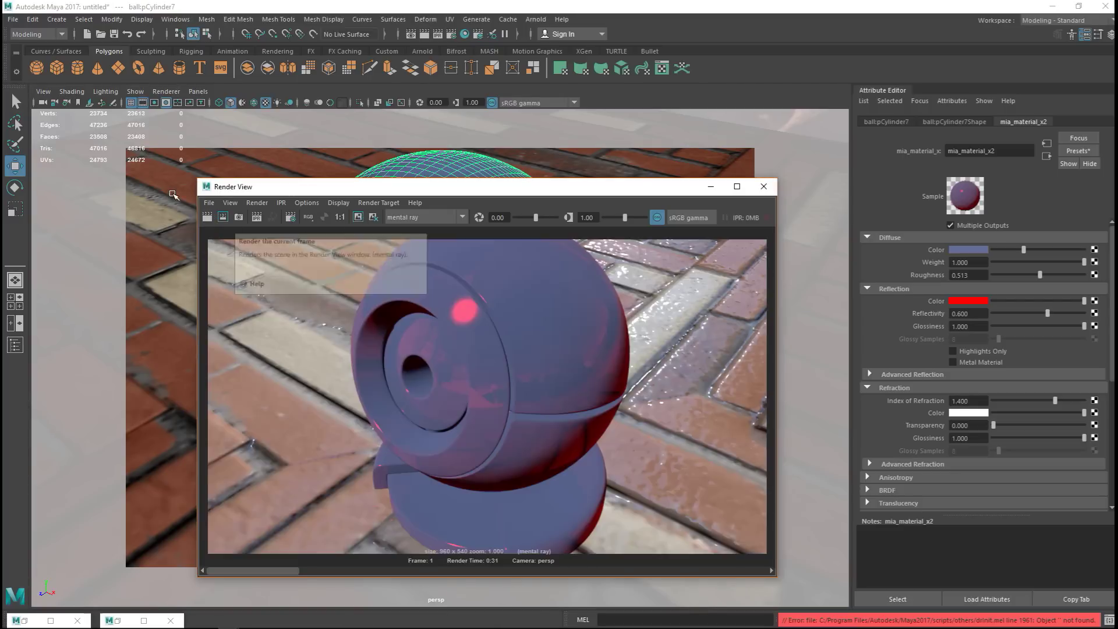
key("F9")
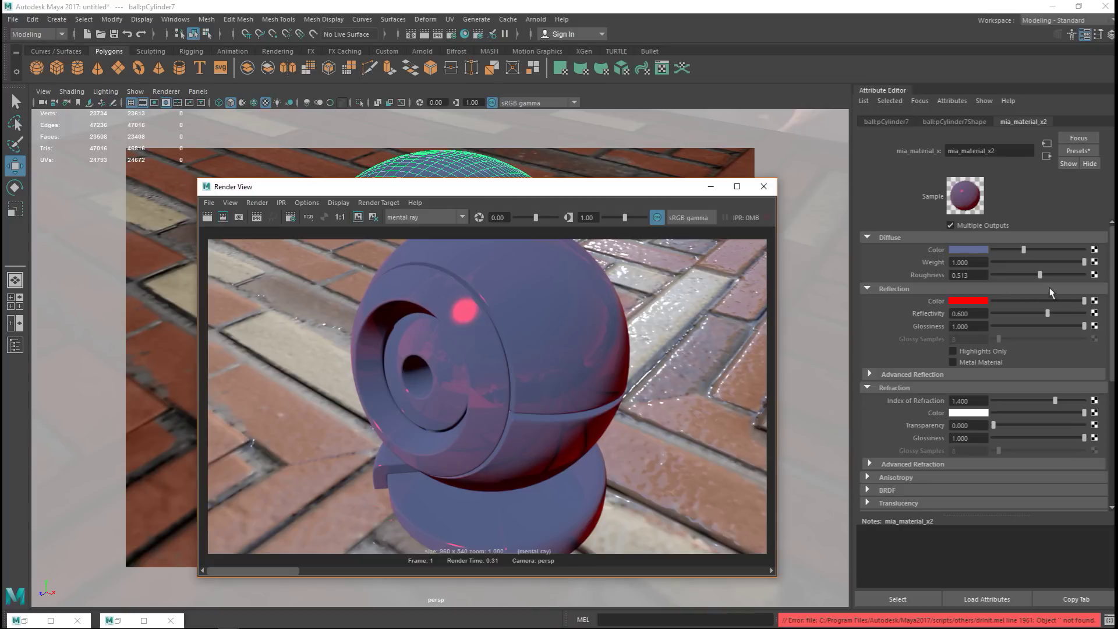
Step: Return the reflection color to white and raise the reflectivity to about 0.851
mouse_move(1084, 301)
left_mouse_down()
mouse_move(979, 313)
mouse_move(1101, 299)
left_mouse_up()
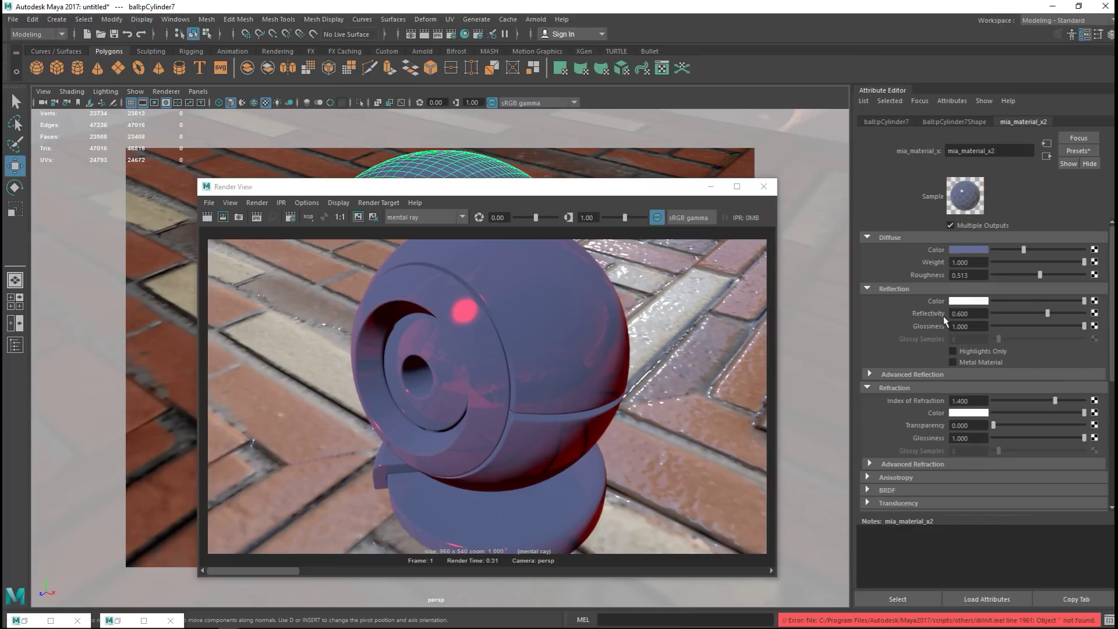
left_click_drag(1047, 313, 1072, 325)
Step: Keep the red-reflection image and render the frame with the white, stronger reflection
left_click(358, 216)
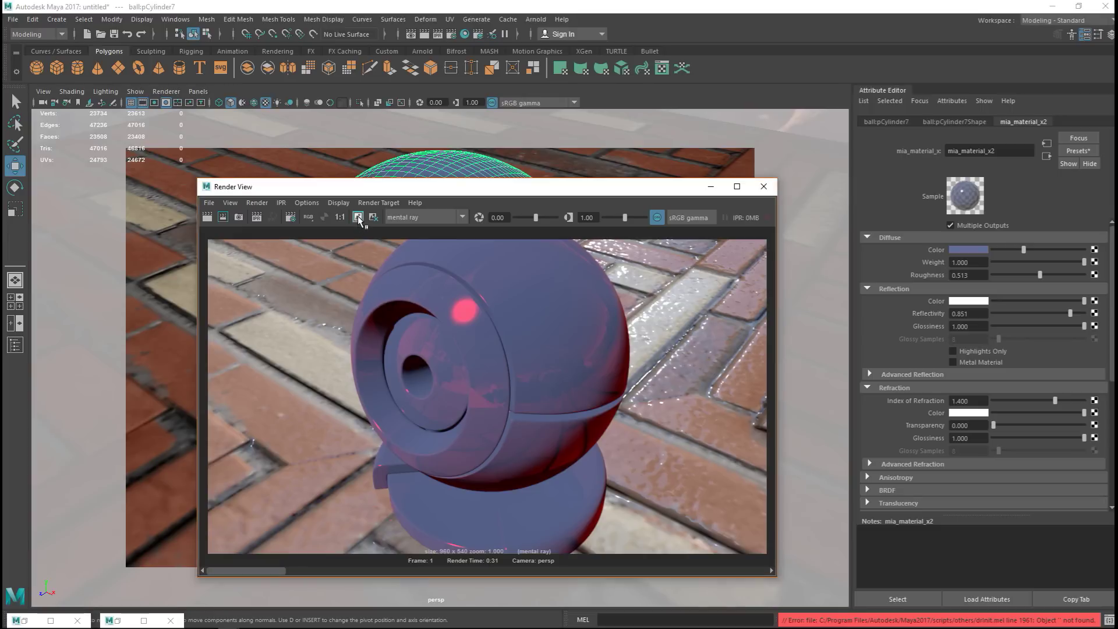
left_click(208, 217)
key("F9")
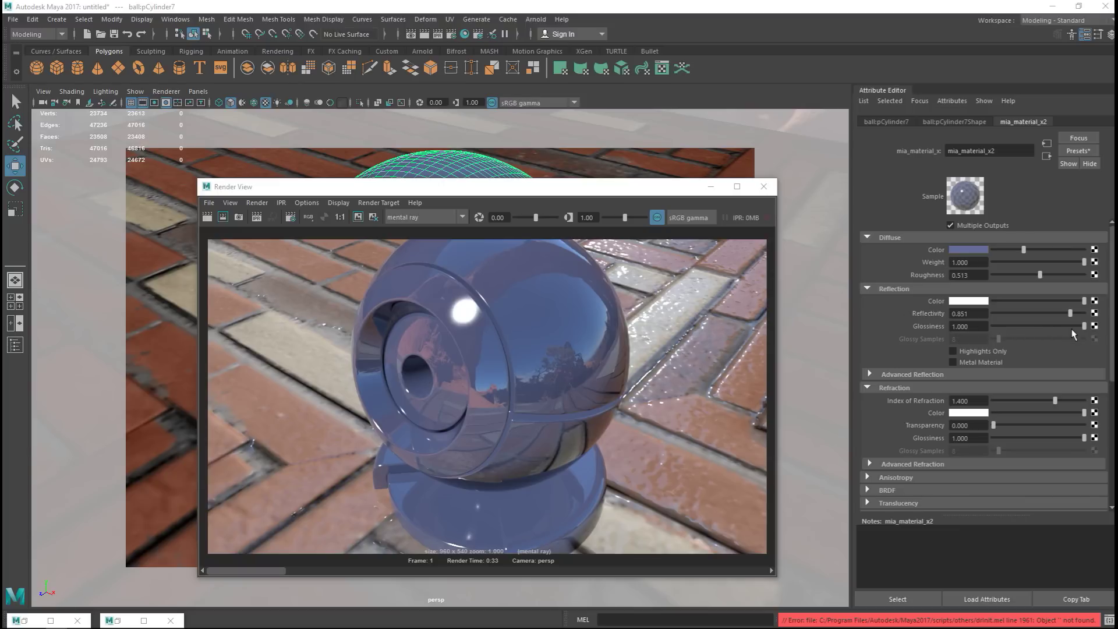
Step: Lower the reflection glossiness to about 0.194 and render the frame, keeping the previous image
left_click_drag(1085, 330, 1041, 336)
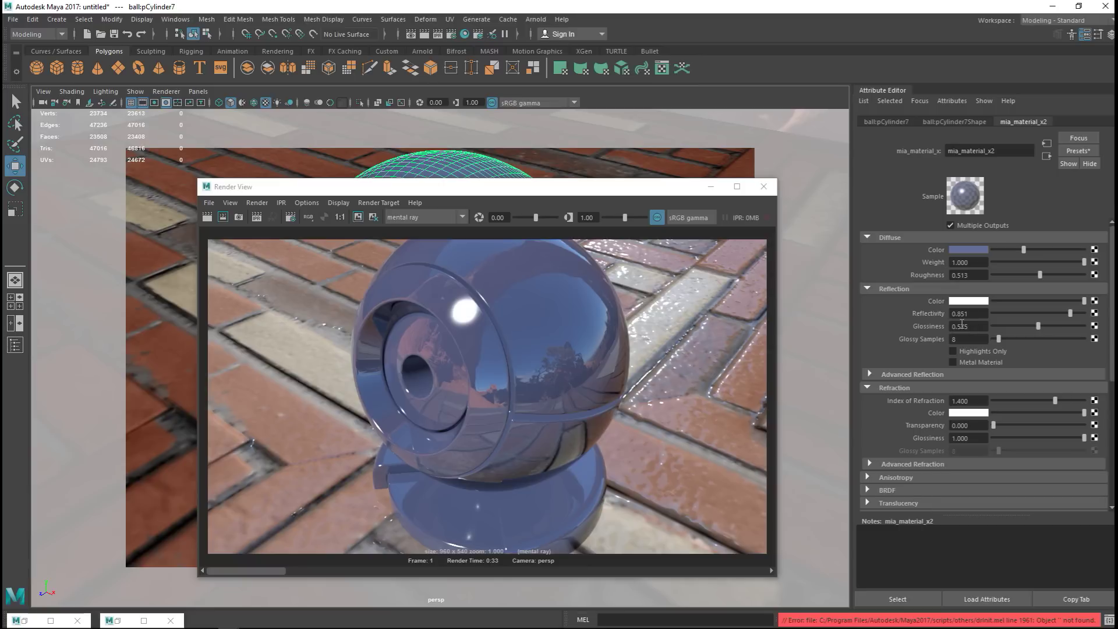
left_click_drag(1037, 327, 998, 339)
left_click(357, 216)
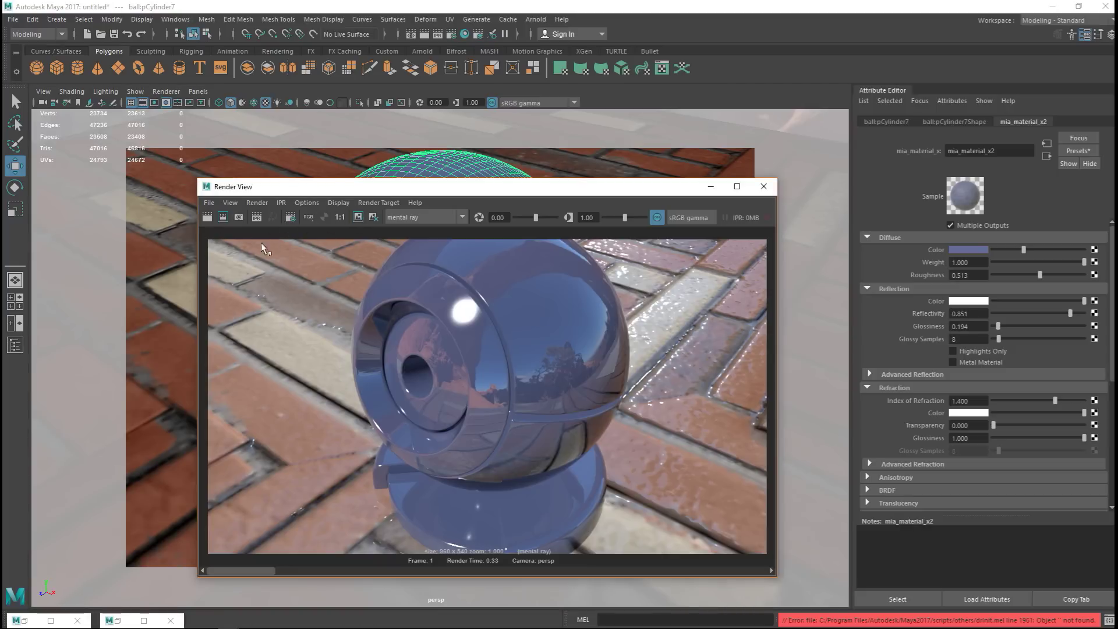
left_click(207, 216)
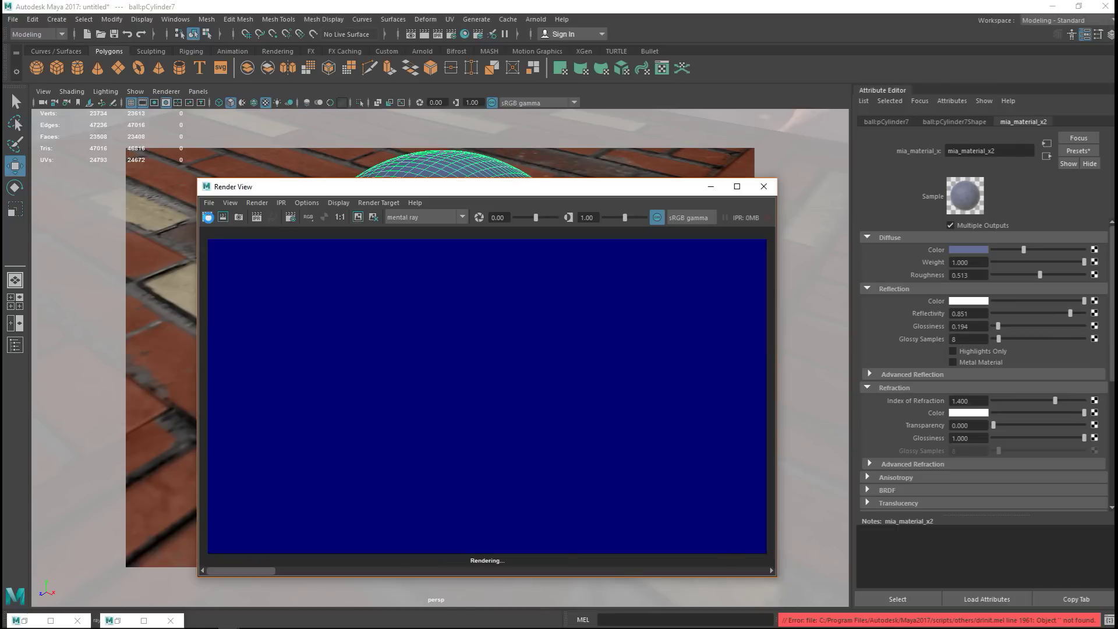
key("F9")
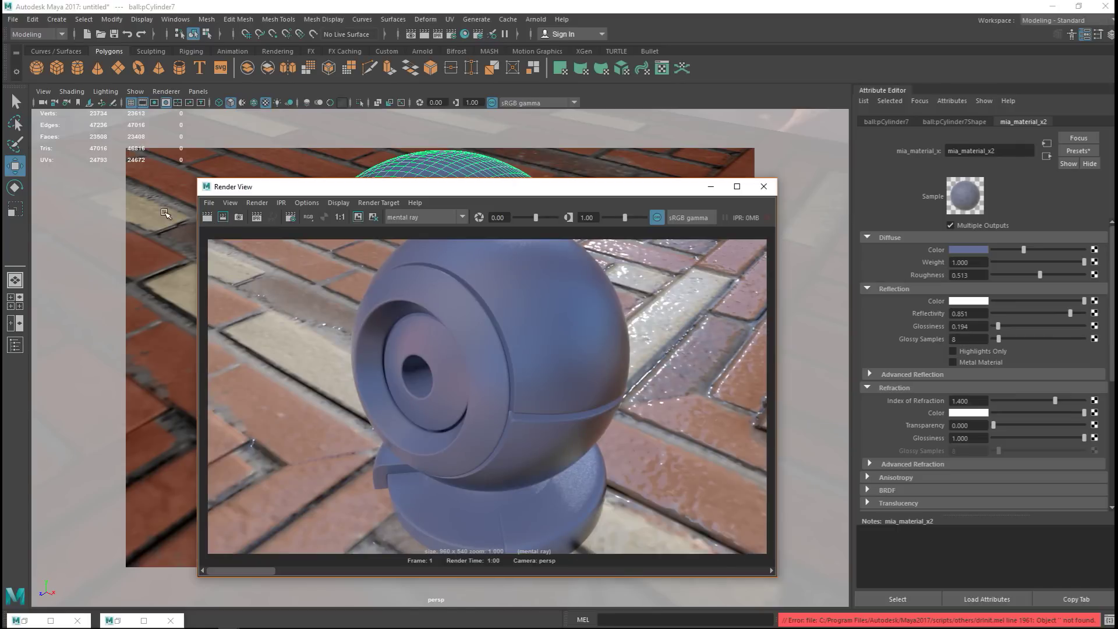
Step: Compare the low-glossiness render with the kept fully glossy render by switching between them
left_click(299, 568)
left_click(251, 569)
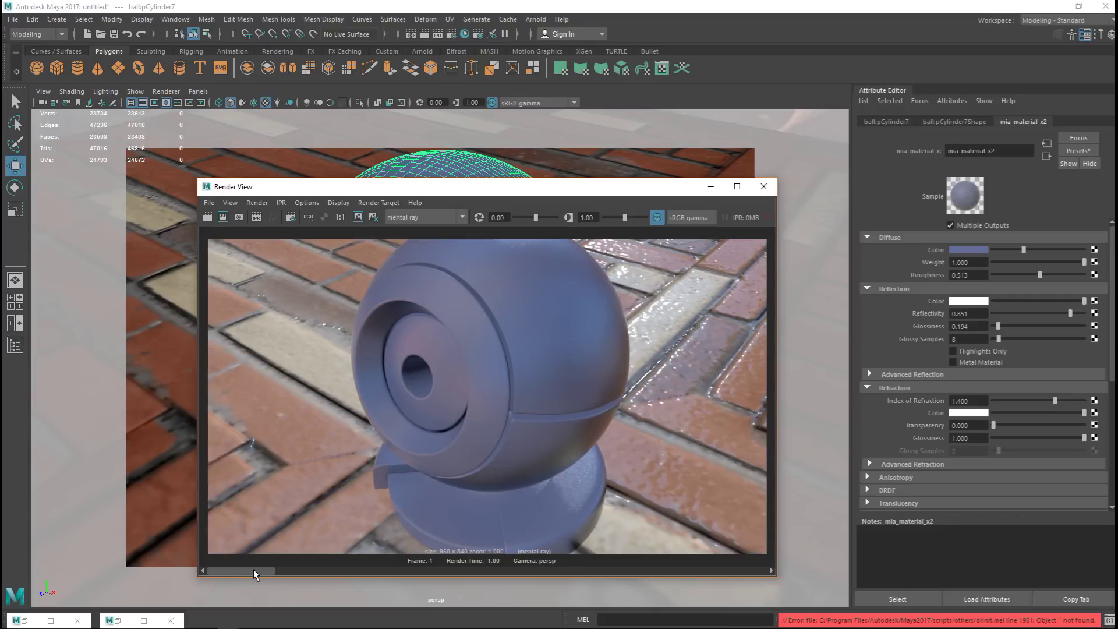
left_click(304, 569)
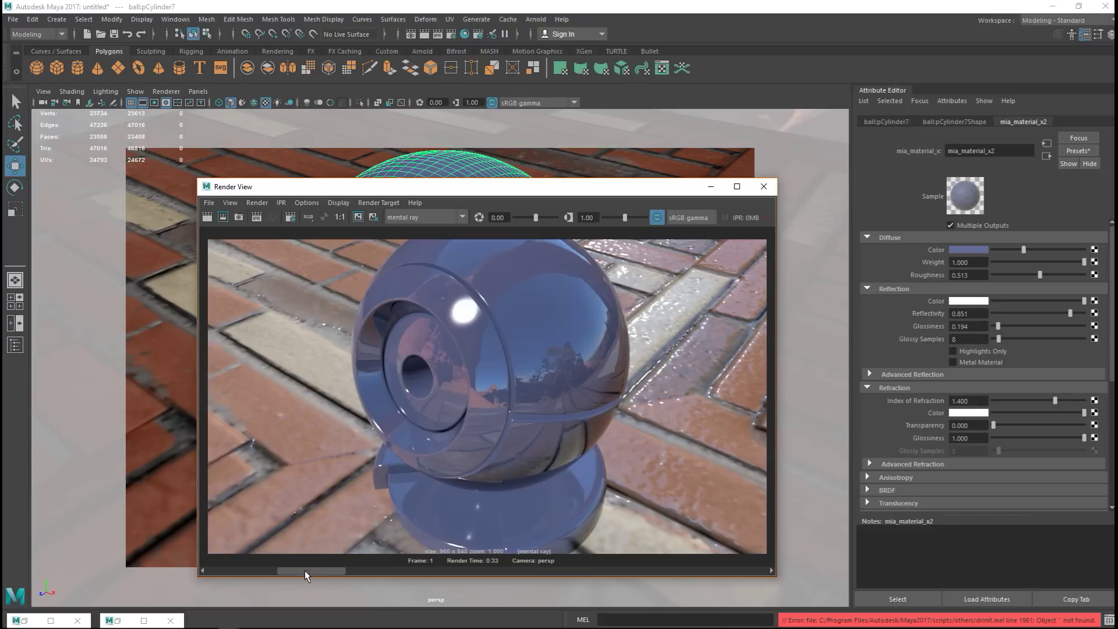
left_click(245, 571)
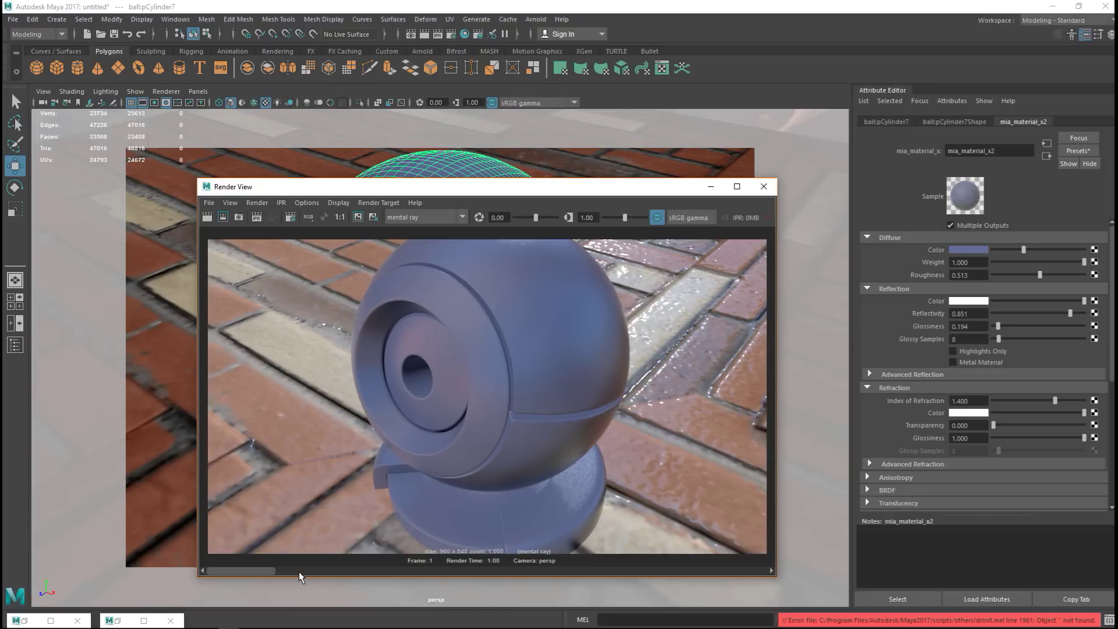
left_click(299, 571)
left_click(240, 569)
Step: Set the reflection glossiness back to 1.000 and render the frame, keeping the blurry-reflection image
left_click_drag(998, 328, 1086, 327)
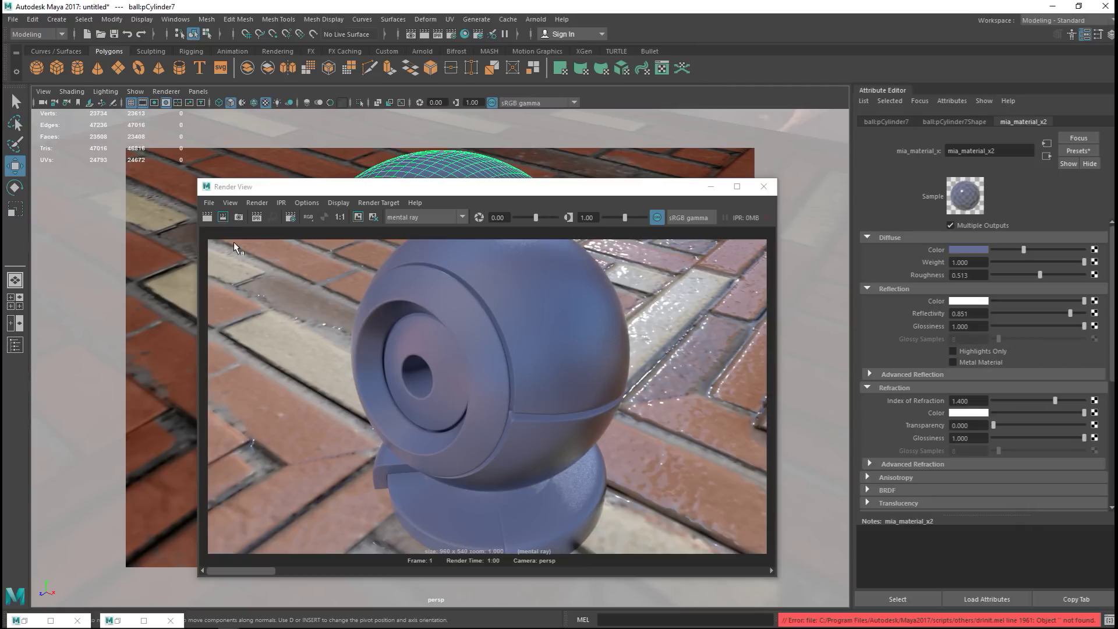
left_click(356, 218)
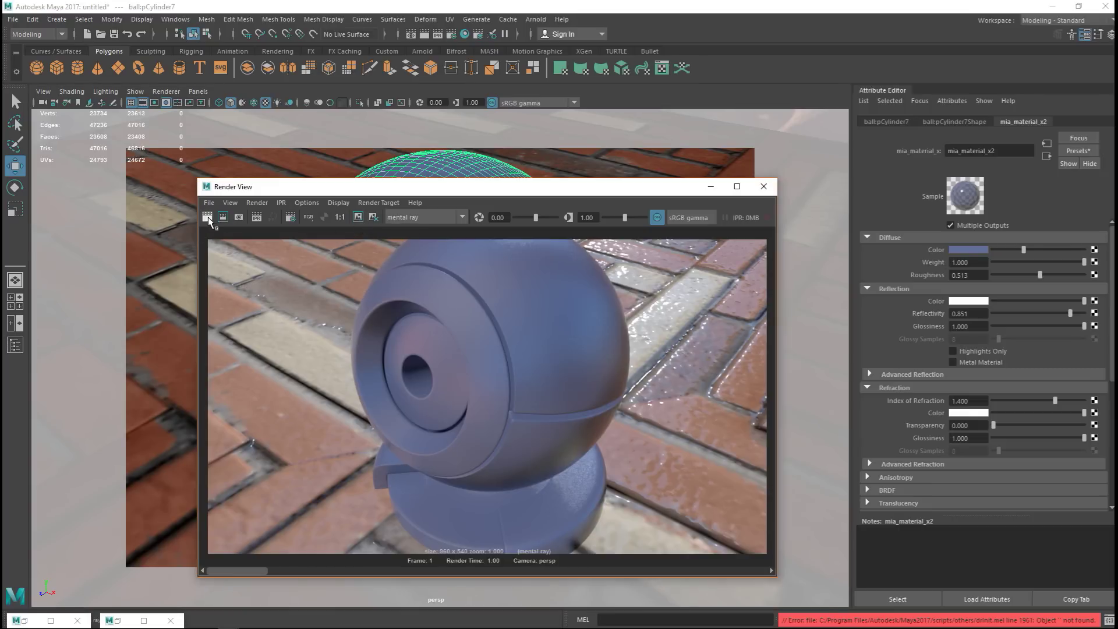
left_click(208, 217)
key("F9")
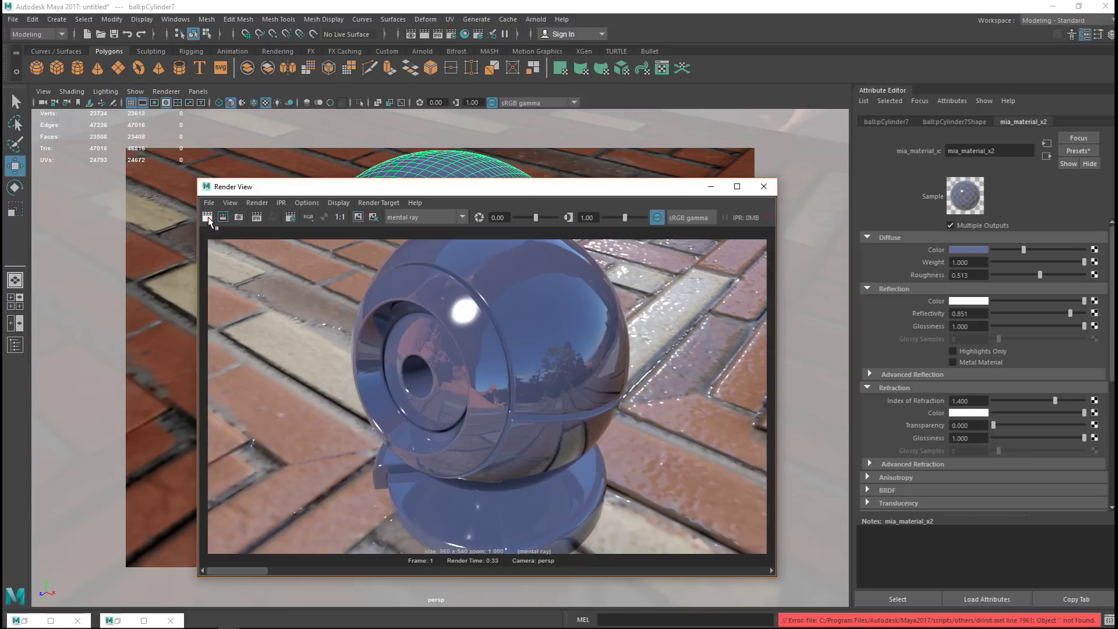
Step: Compare the new glossy render with the earlier kept images, ending on the latest one
left_click(288, 571)
left_click(354, 572)
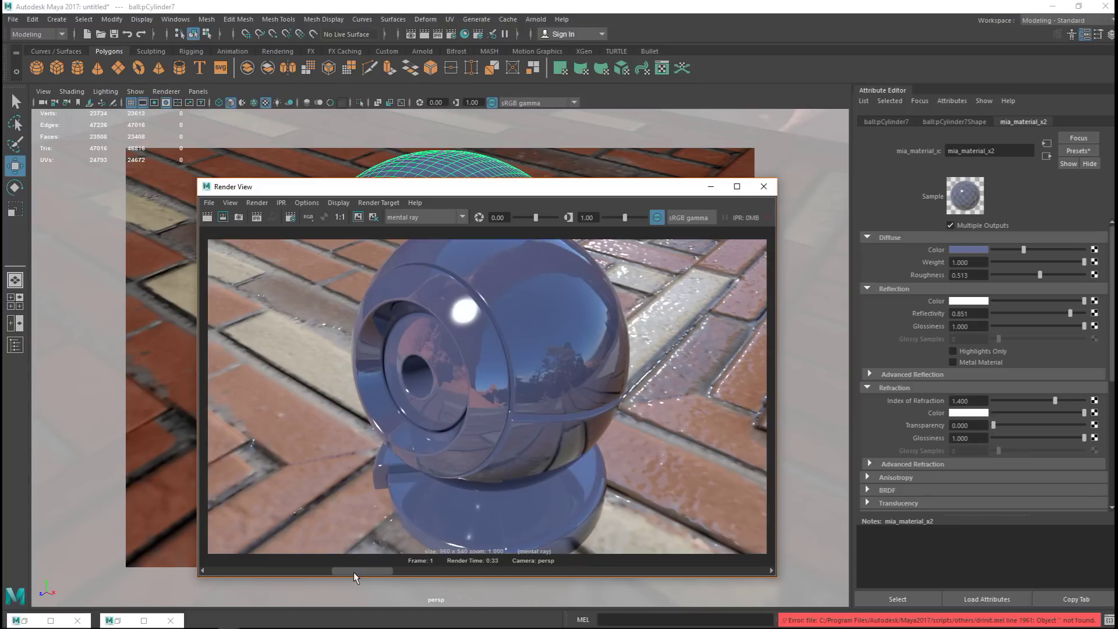
left_click(246, 569)
left_click(243, 569)
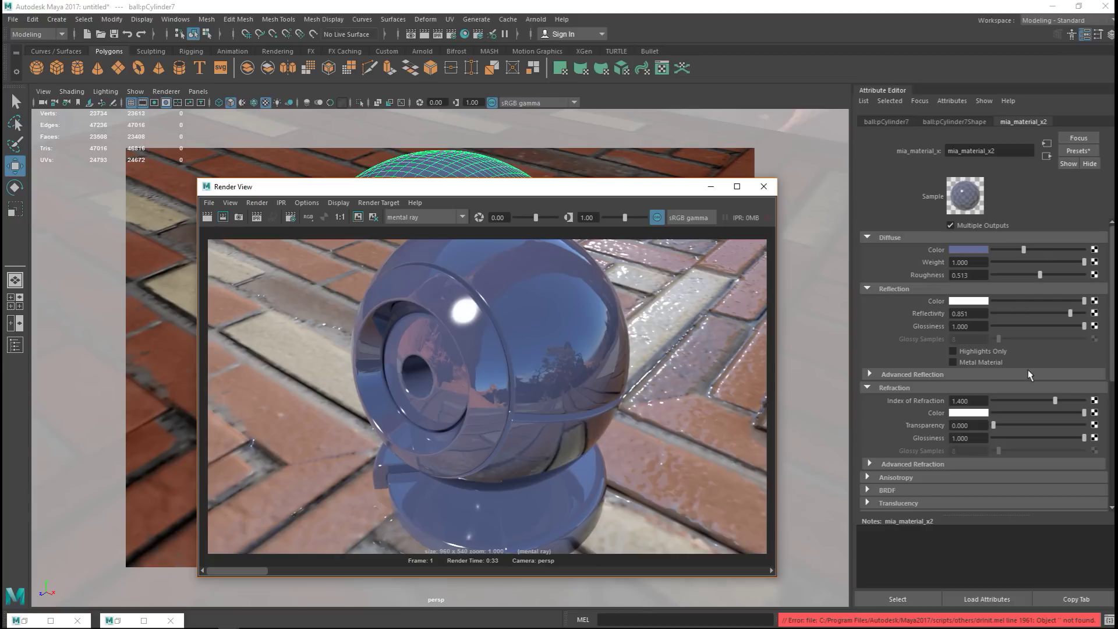
Step: Turn on Highlights Only for the reflection and render the frame, keeping the previous full-reflection image
left_click(953, 352)
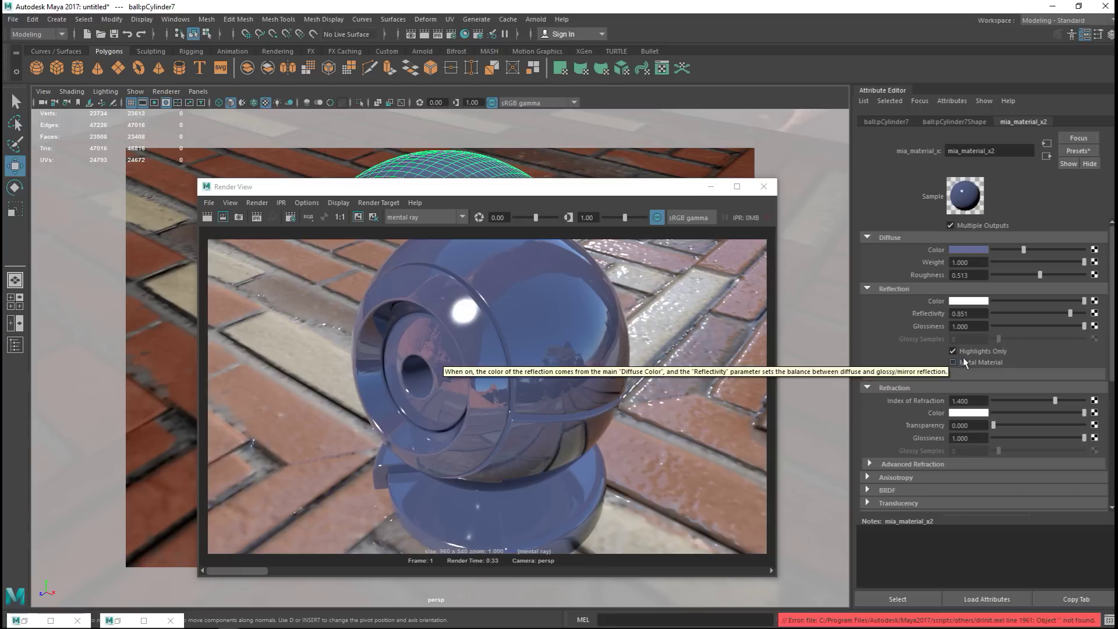
left_click(359, 217)
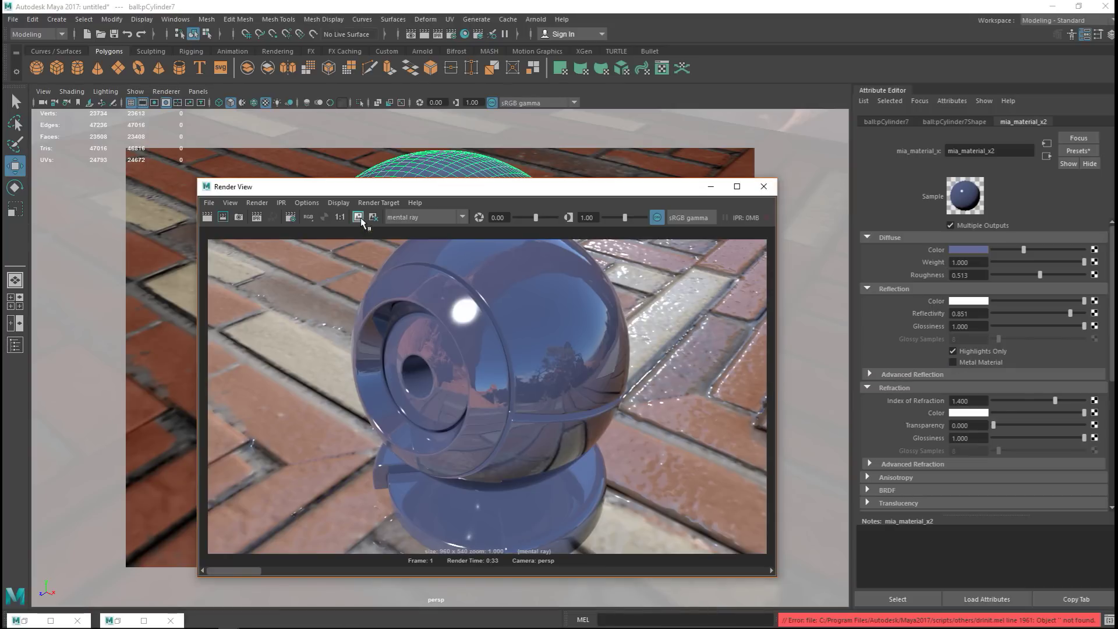
left_click(208, 219)
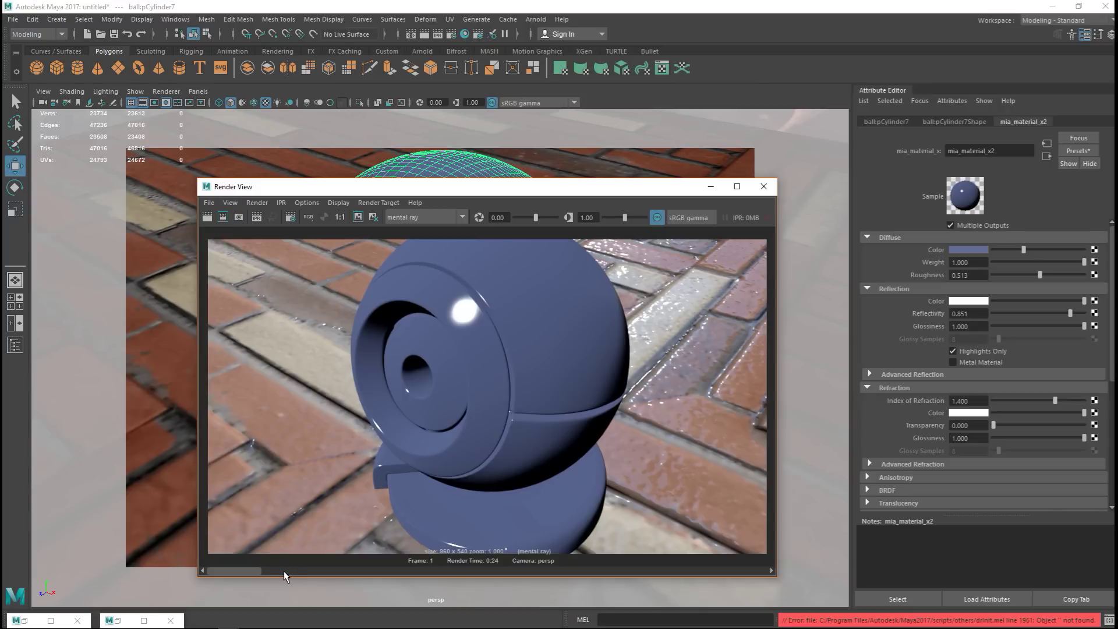
Step: Compare the highlights-only render with the kept full-reflection render, ending on the highlights-only image
left_click(285, 569)
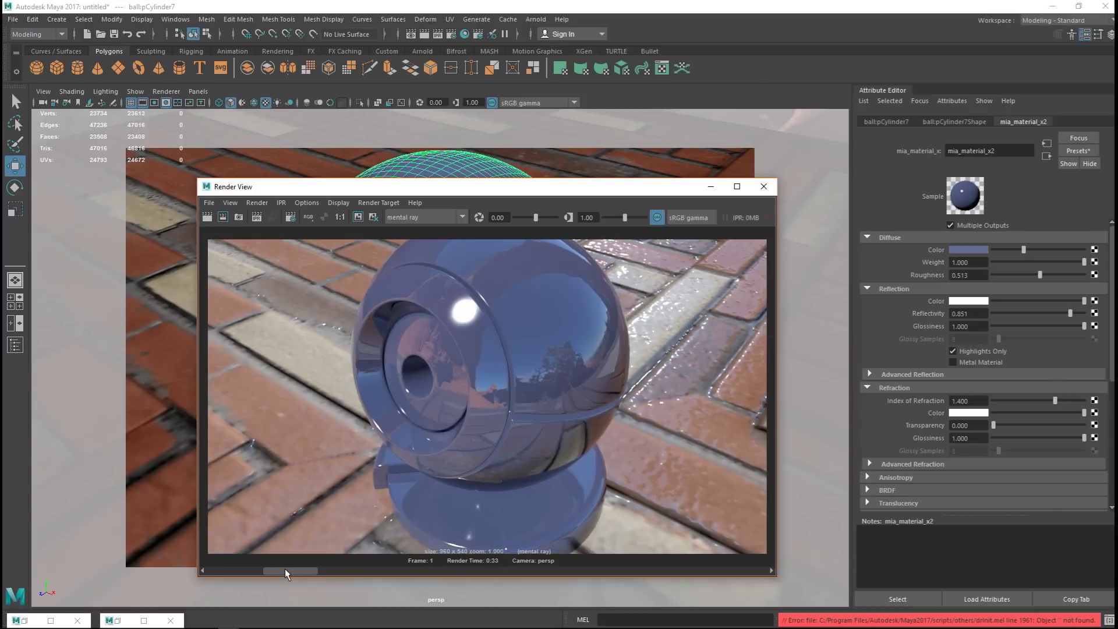
left_click(236, 568)
left_click(277, 570)
left_click(215, 571)
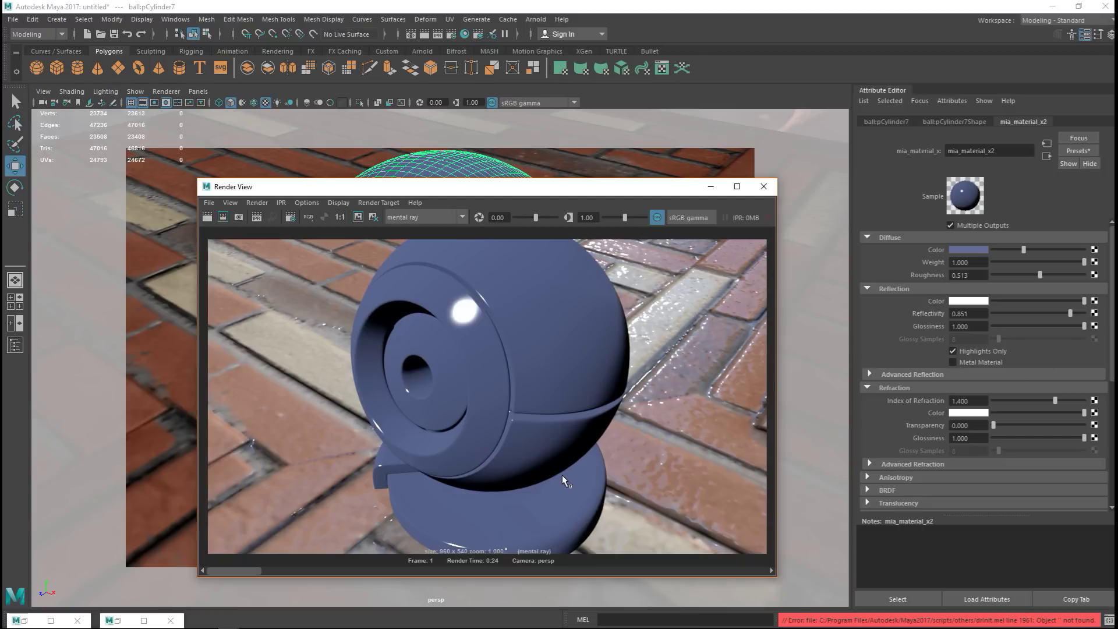
Step: Turn Highlights Only back off and move the Render View window slightly up and away from the material attributes
left_click(959, 355)
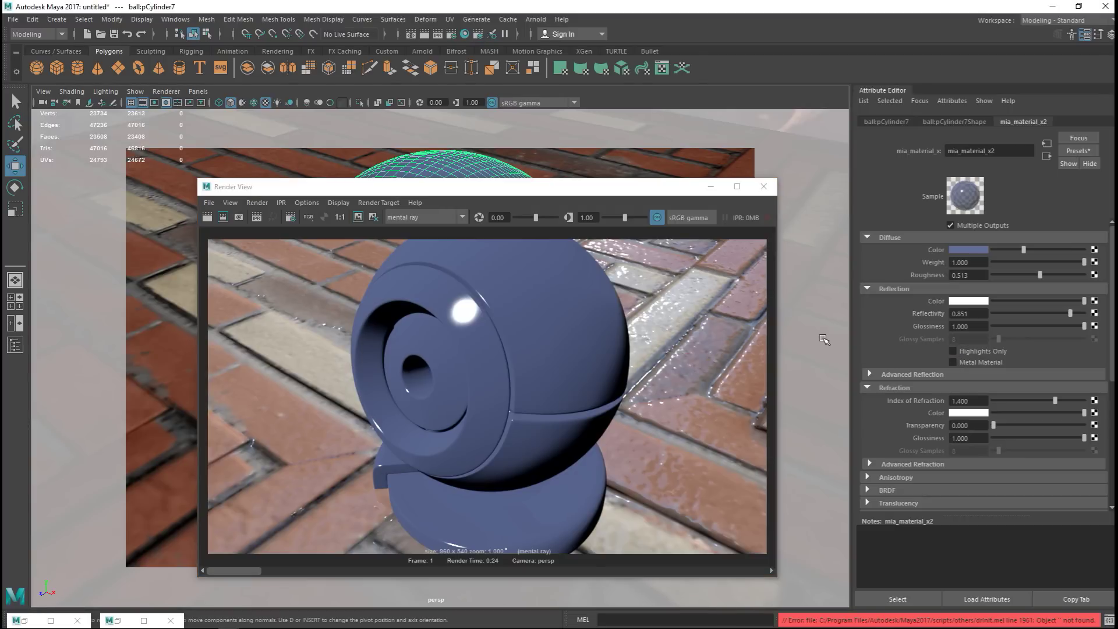
key("F9")
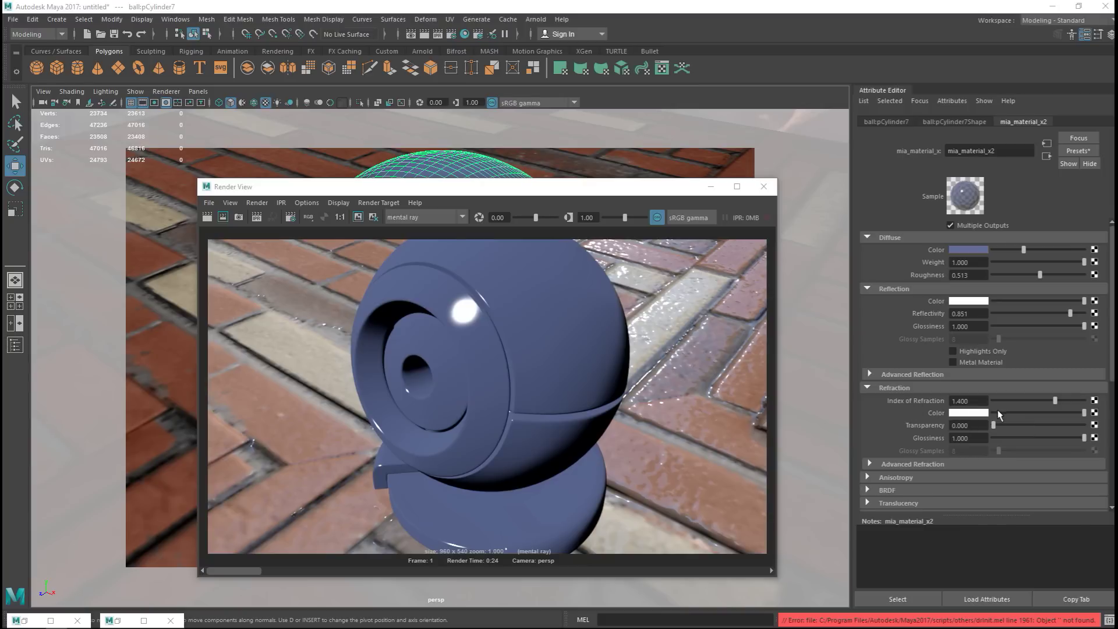
left_click_drag(601, 188, 568, 137)
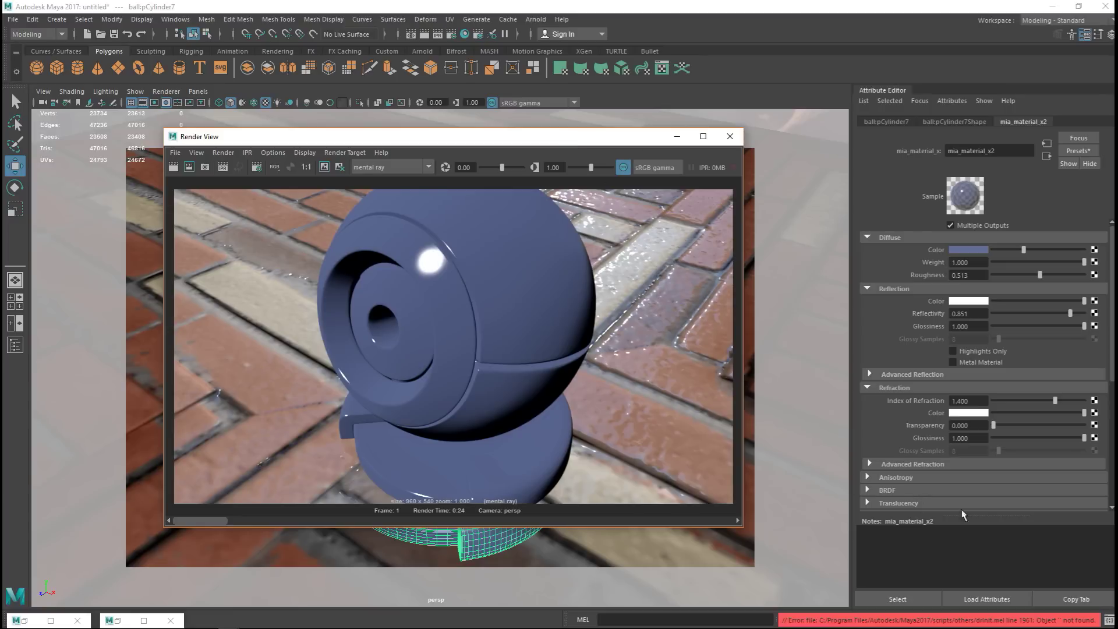
Step: Set the refraction index to 1.44 and the transparency to 1.000, and render the frame, keeping the previous image
left_click(983, 398)
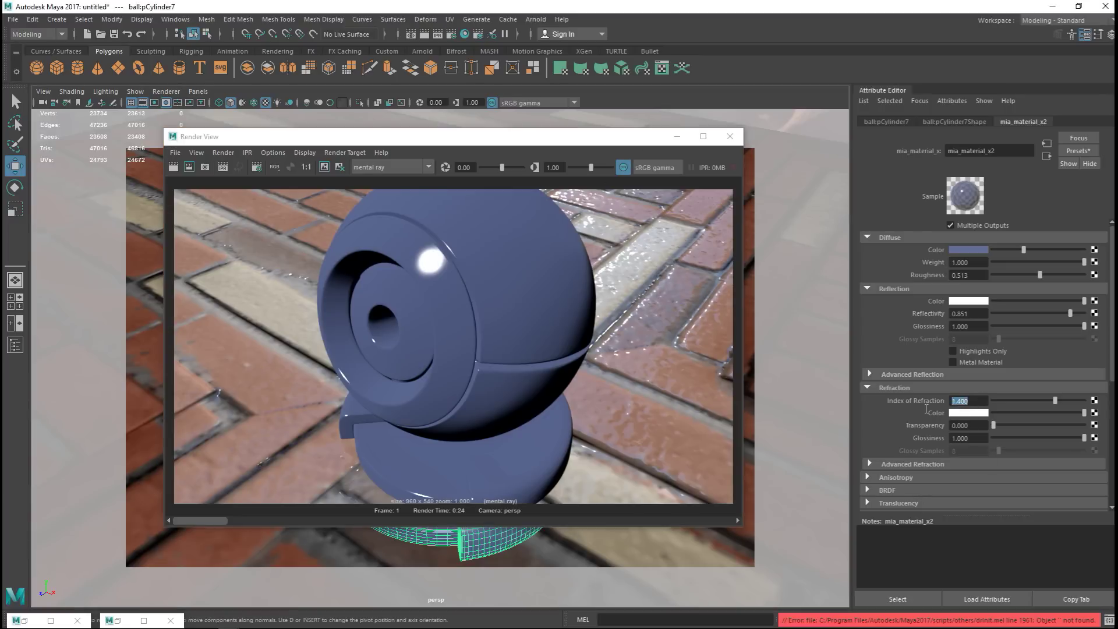
type("1.44")
left_click_drag(994, 425, 1099, 434)
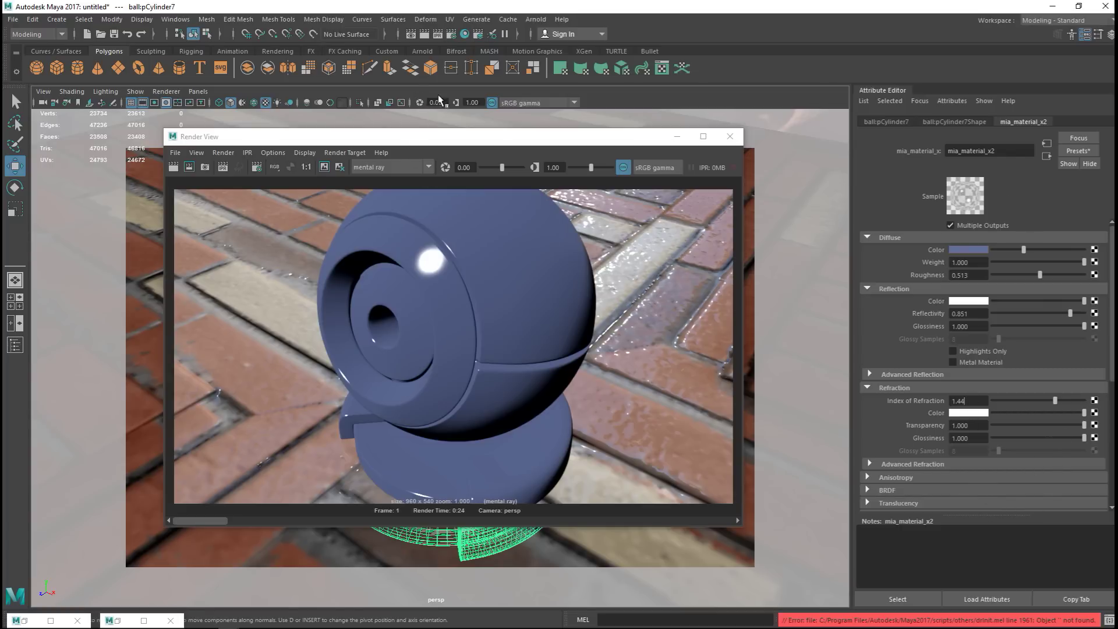
left_click(324, 167)
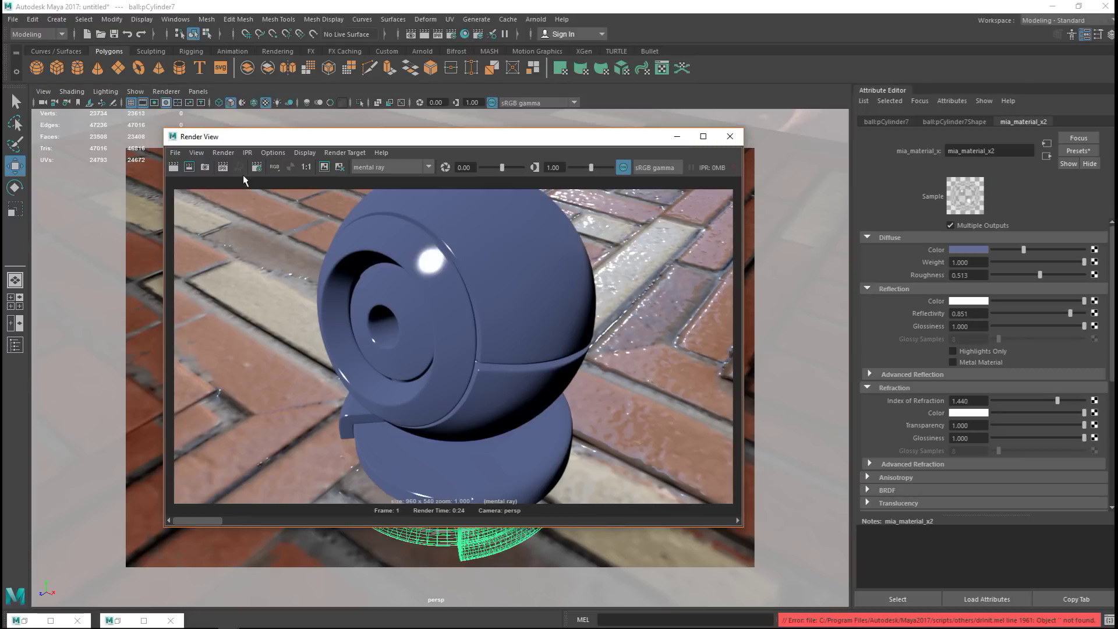
left_click(174, 168)
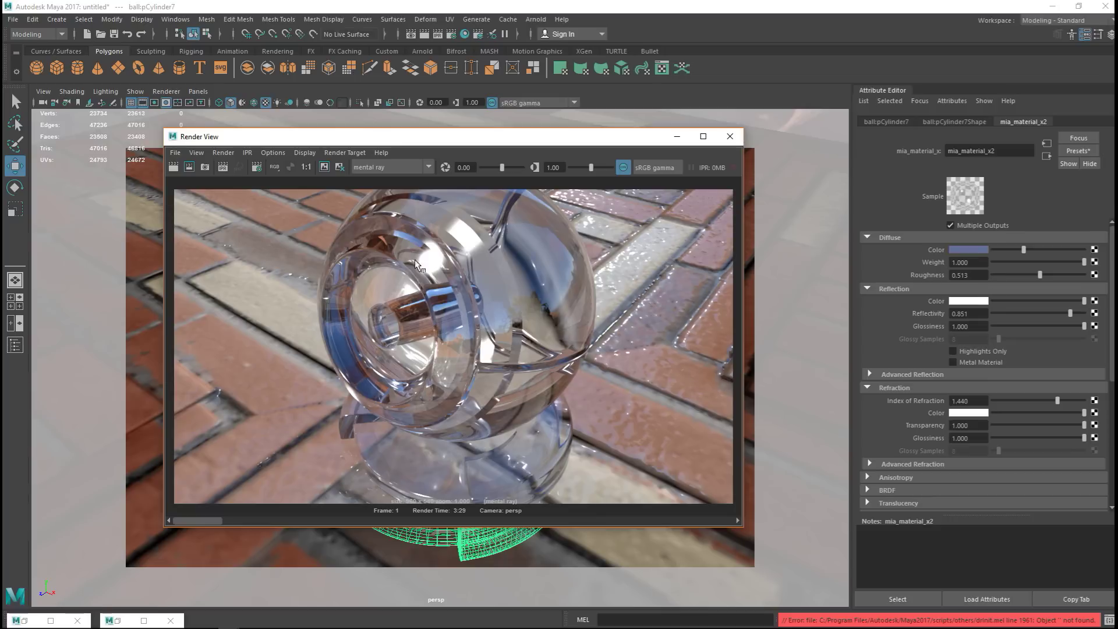
Step: Lower the diffuse weight to 0.000 and render the glass shader ball, keeping the previous image
left_click(1083, 264)
left_click_drag(1084, 263, 962, 271)
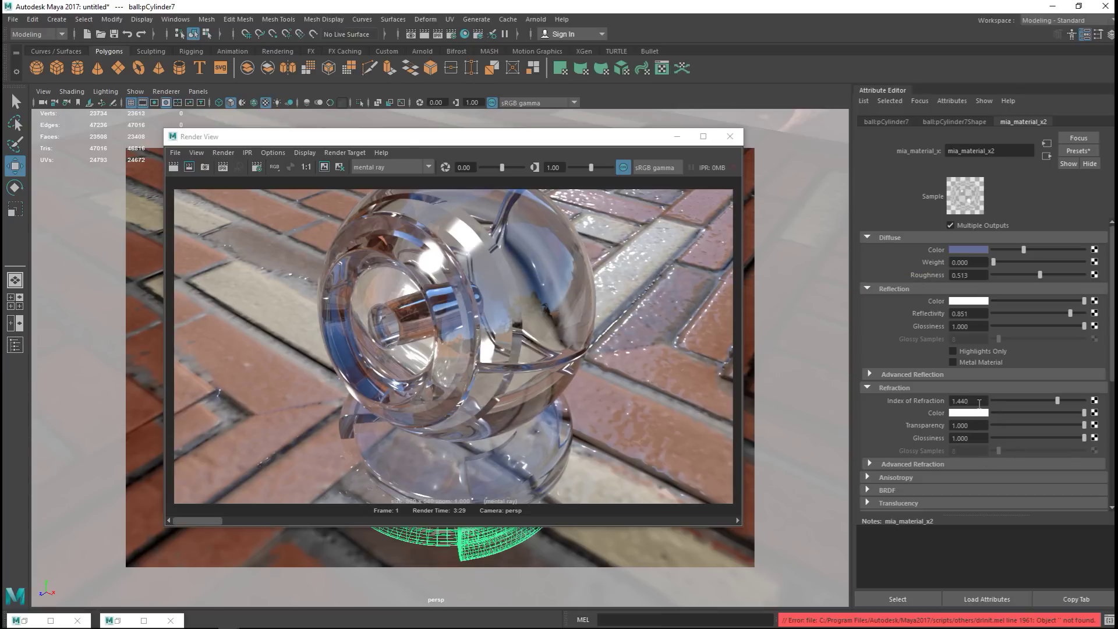
mouse_move(981, 401)
left_click(326, 167)
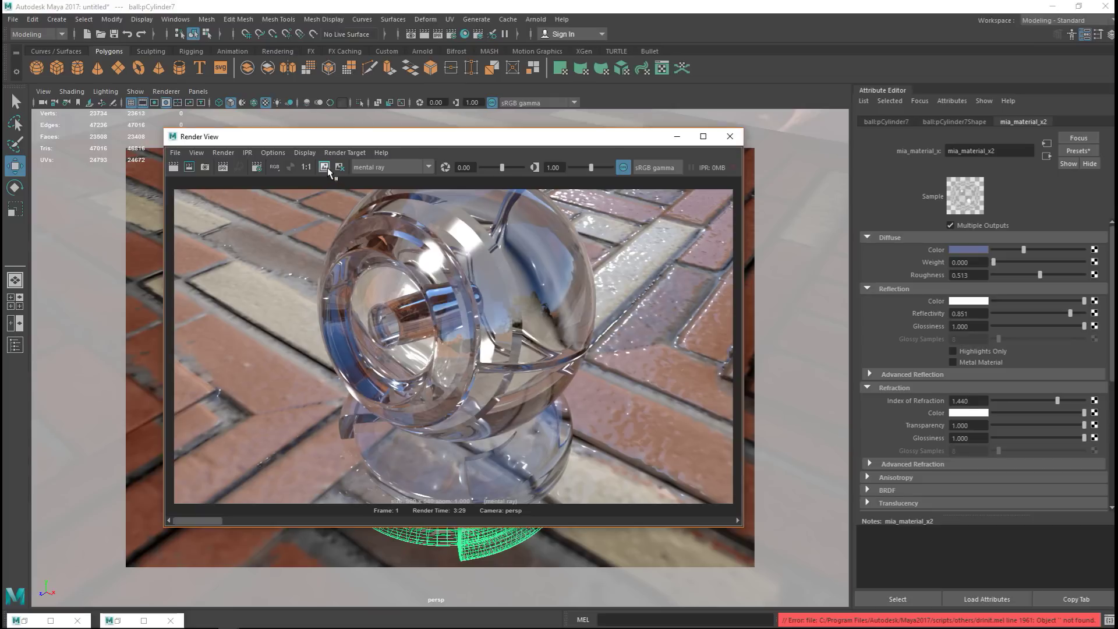
left_click(174, 168)
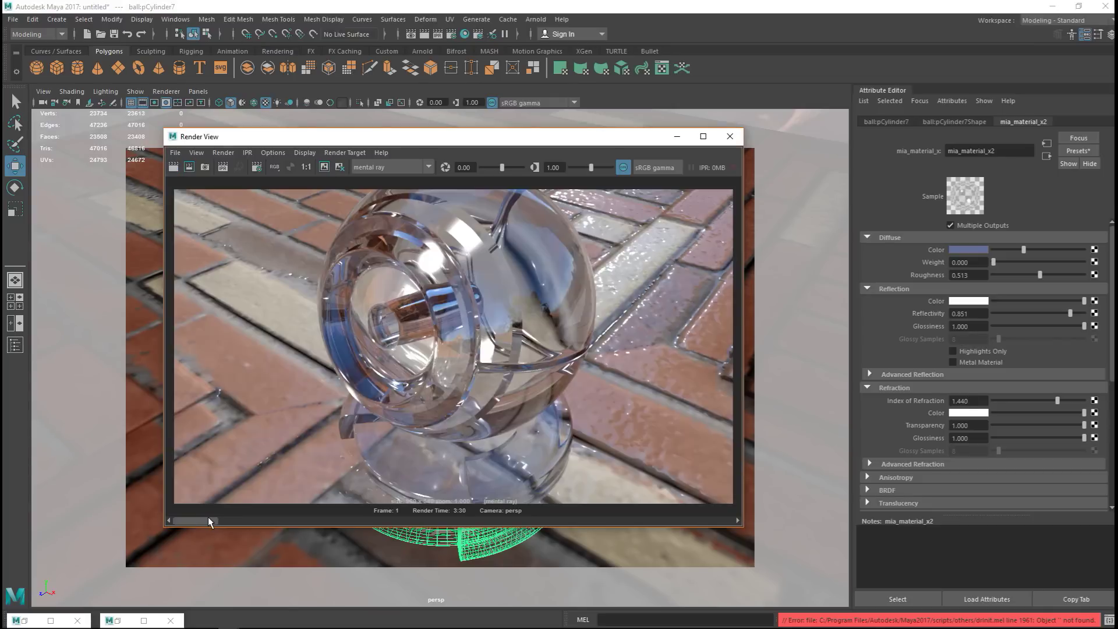
key("F9")
Step: Compare the zero-diffuse-weight glass render with the kept full-weight one, ending on the latest image
left_click(232, 520)
left_click(195, 519)
left_click(236, 519)
left_click(182, 520)
Step: Set the index of refraction to 0.1, keep the current image and start a render
left_click(969, 401)
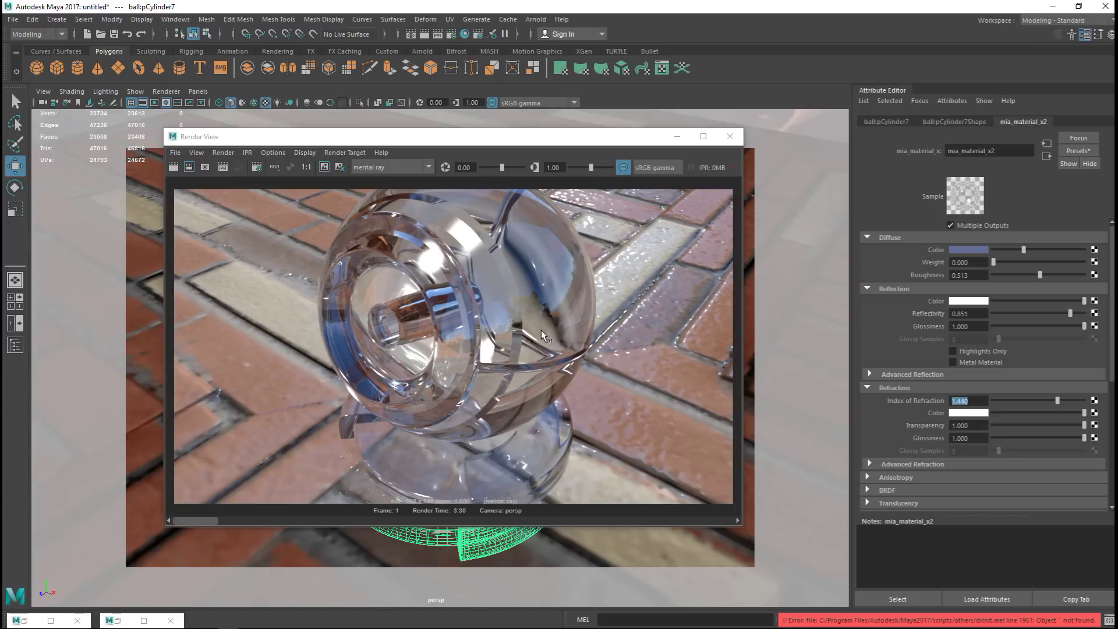
type("0.1")
key("Return")
left_click_drag(993, 401, 1009, 402)
key("ctrl+z")
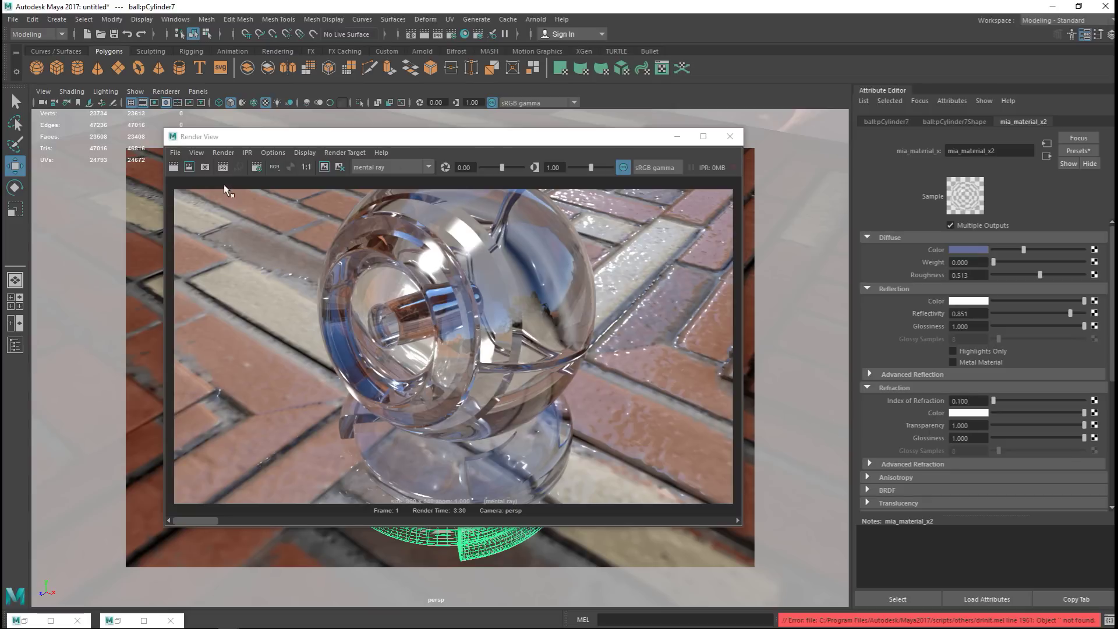
left_click(324, 167)
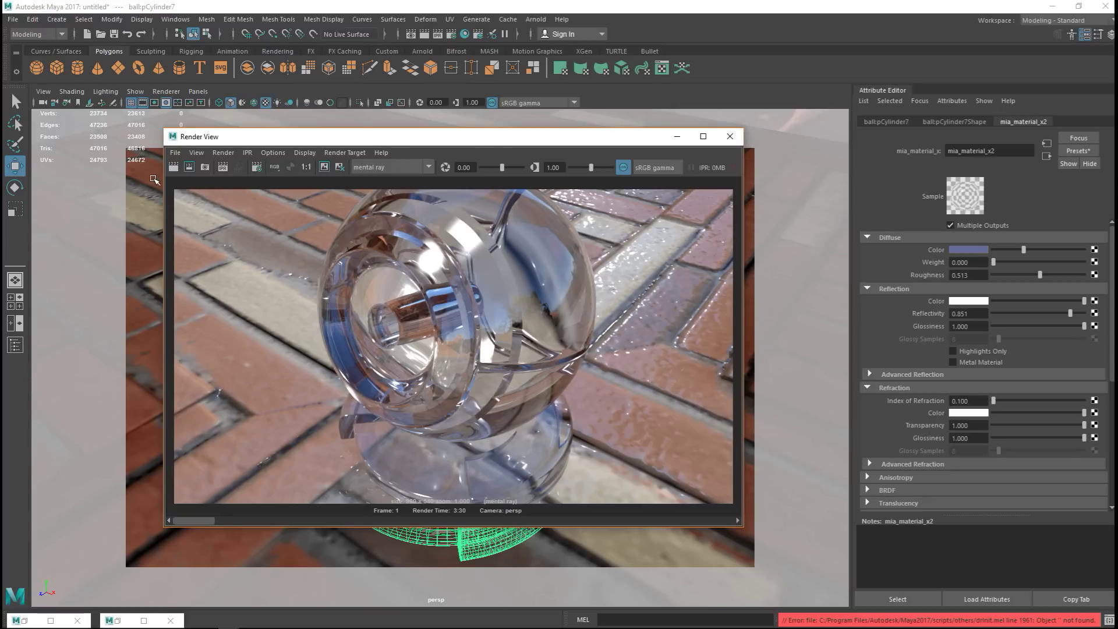
left_click(173, 167)
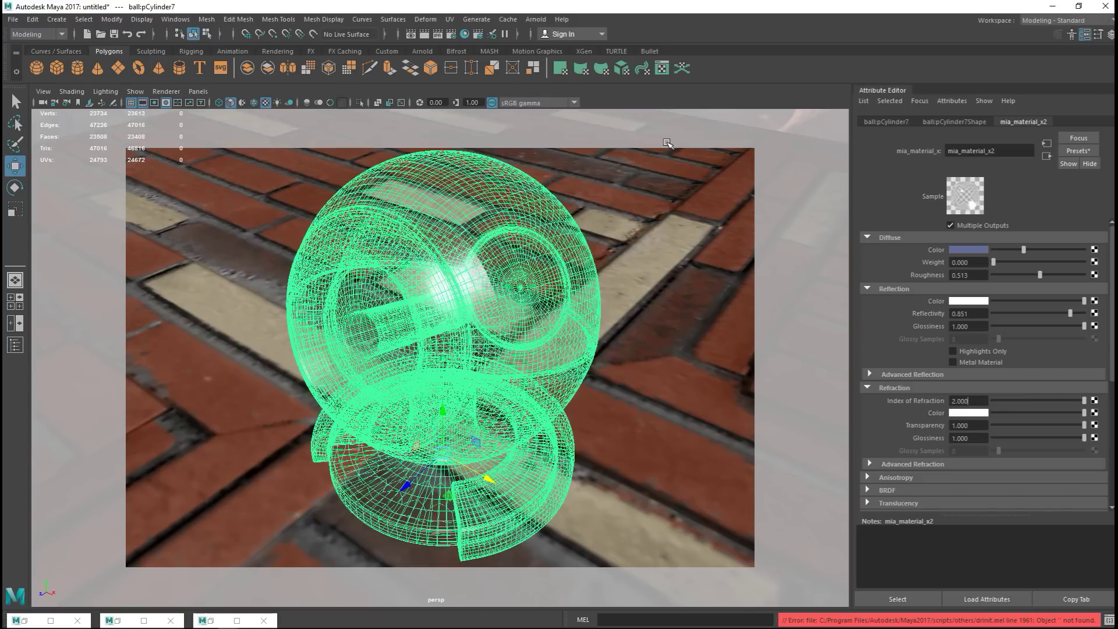
Step: Try the index of refraction at its 0.100 minimum, and raise it to 2.000 for the render
key("F9")
left_click_drag(1084, 401, 991, 404)
key("ctrl+z")
left_click_drag(1084, 402, 932, 406)
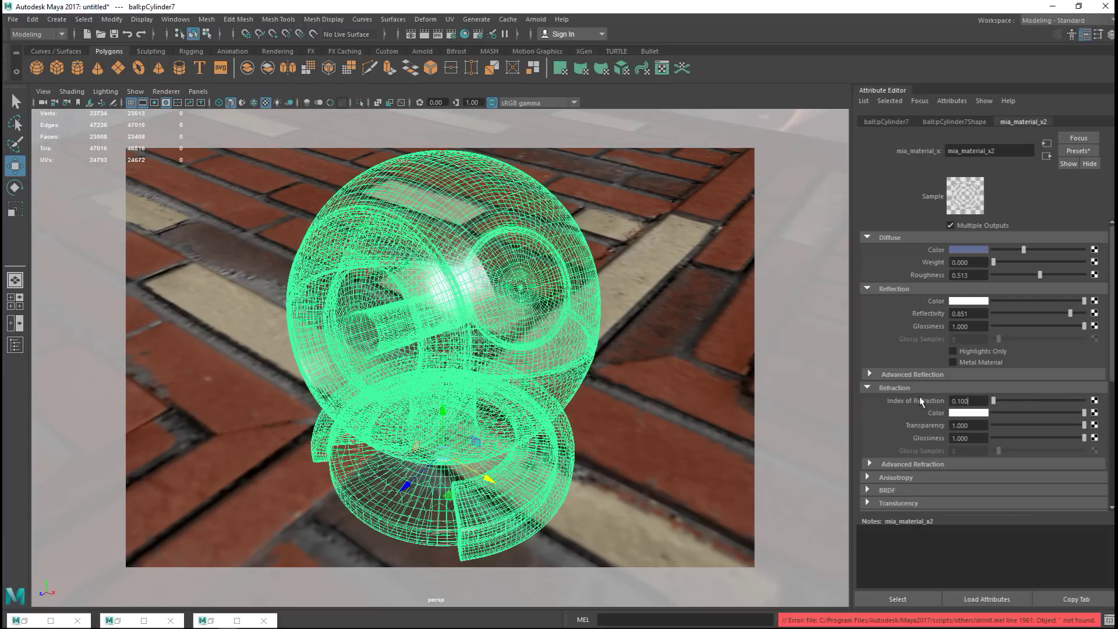
left_click_drag(994, 401, 1108, 411)
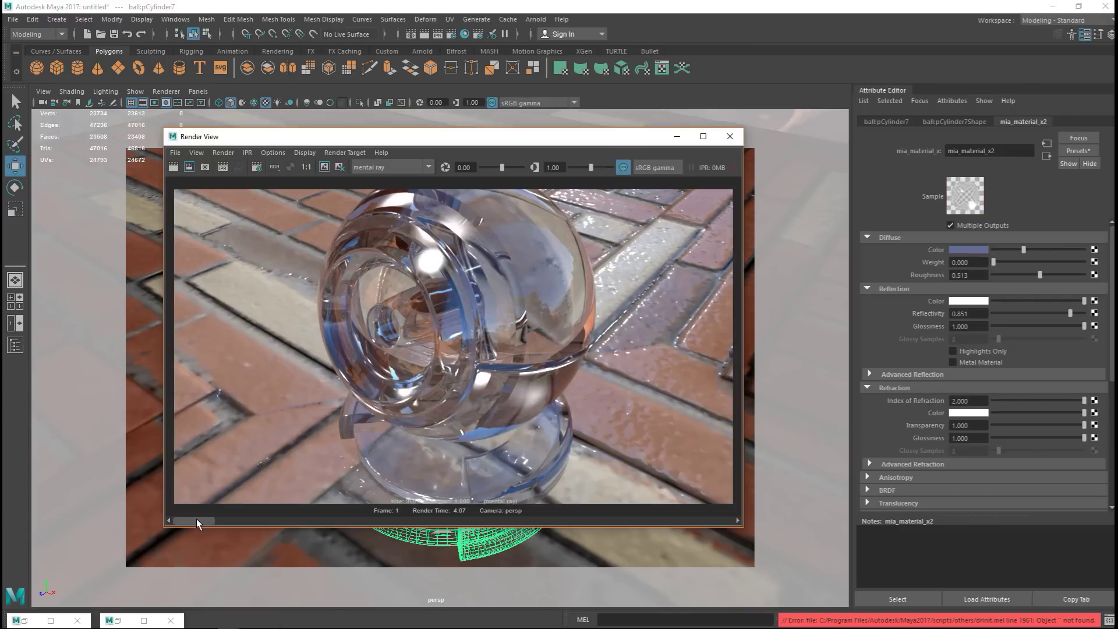
key("F9")
Step: Compare the 2.000 refraction index render with the kept 1.44 render, ending on the 2.000 image
left_click(223, 521)
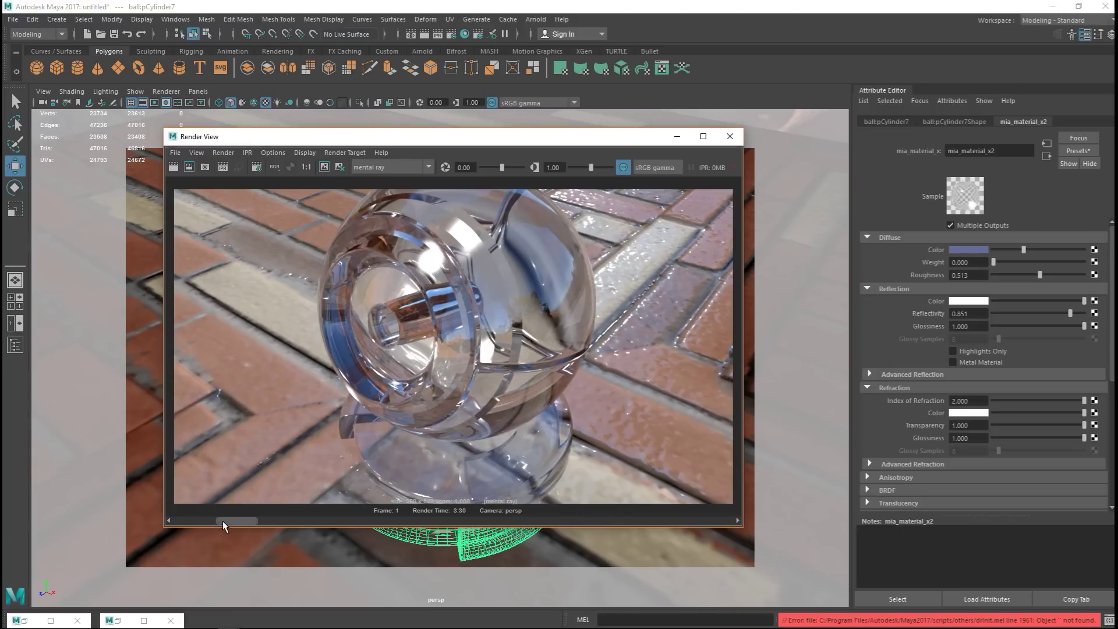
left_click(197, 520)
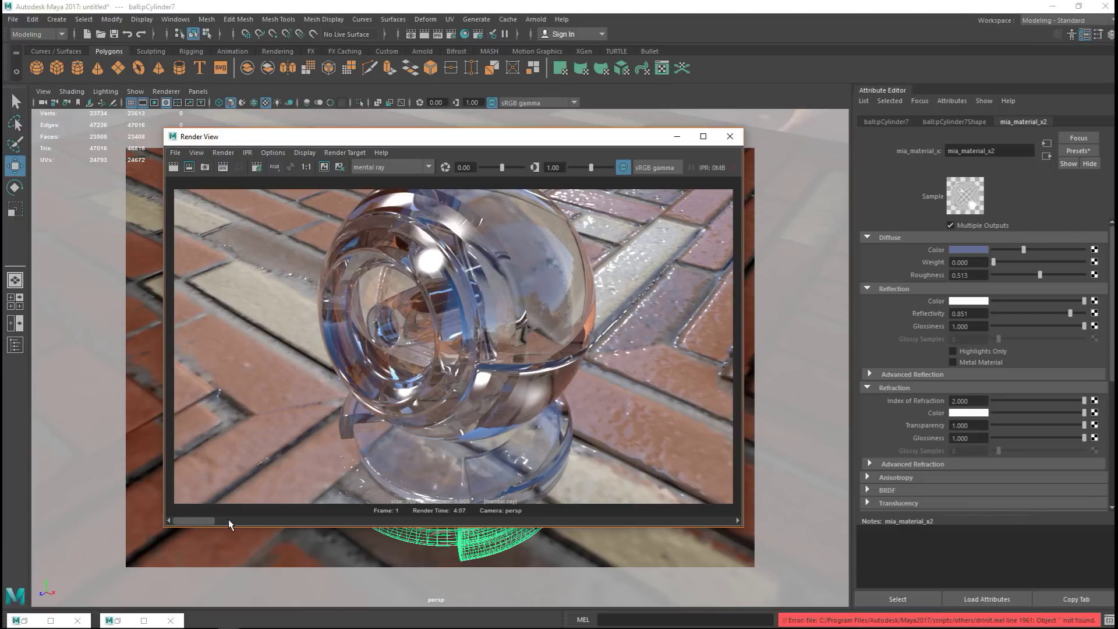
left_click(228, 520)
left_click(193, 520)
left_click(227, 521)
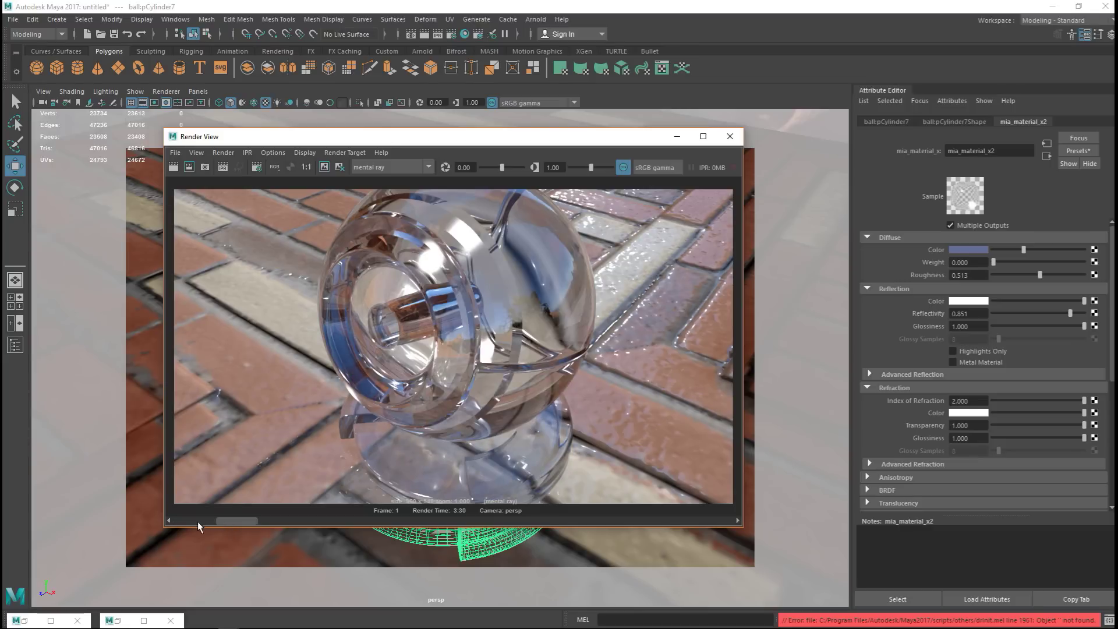
left_click(194, 520)
left_click(225, 521)
left_click(191, 521)
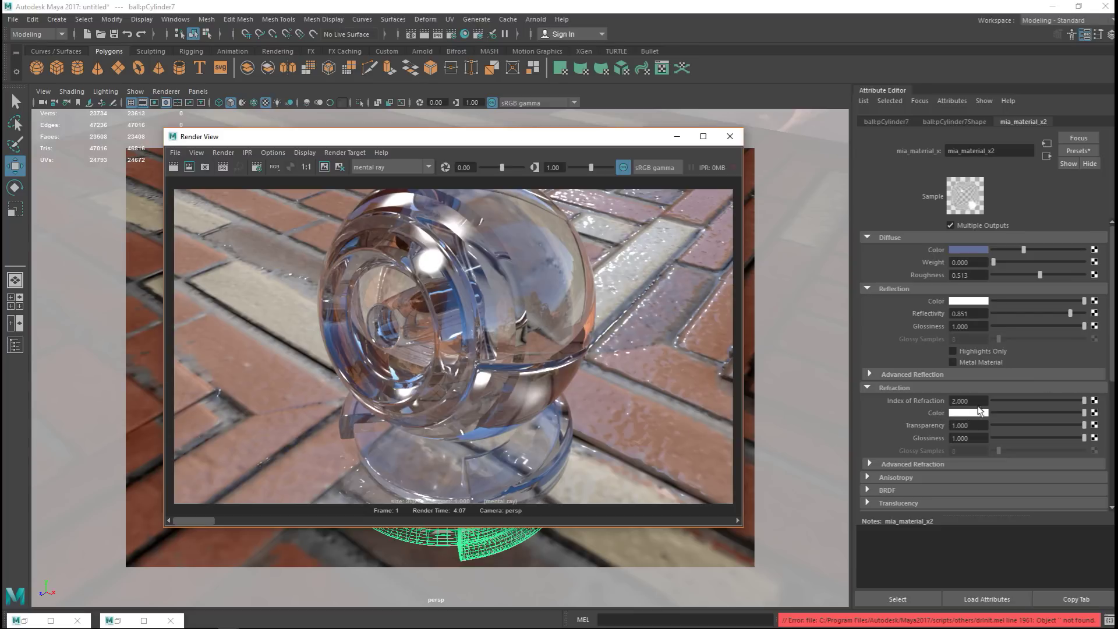
Step: Set the index of refraction back to 1.44
left_click_drag(985, 401, 898, 406)
type("1.44")
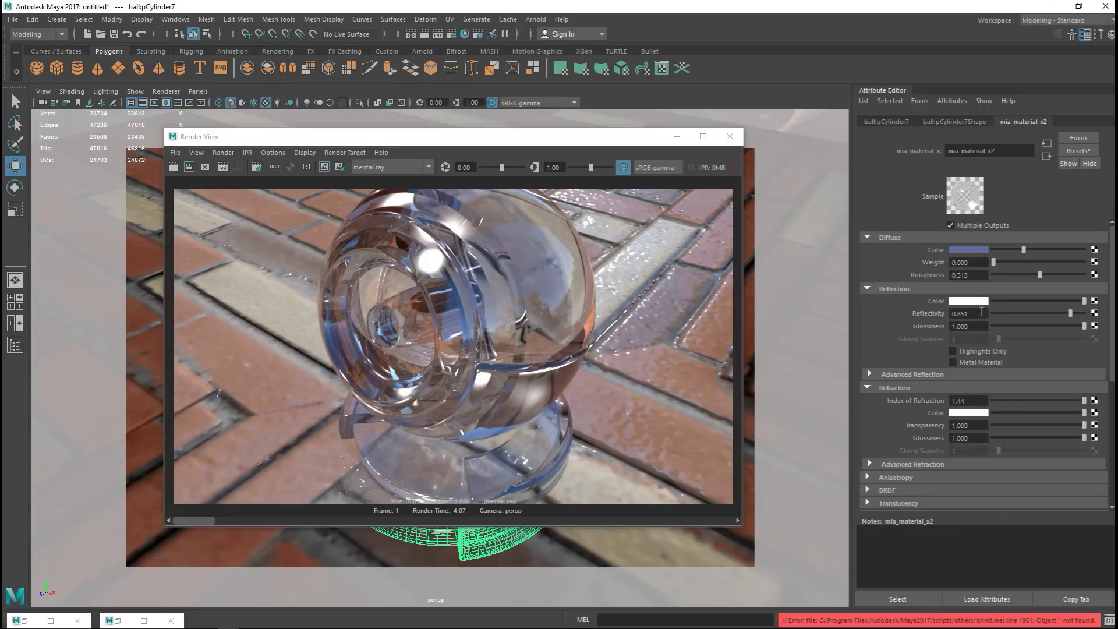
left_click(977, 427)
Step: Expand the BRDF settings and lower the 0 Degree Reflection to about 0.188
scroll(918, 460, "down", 2)
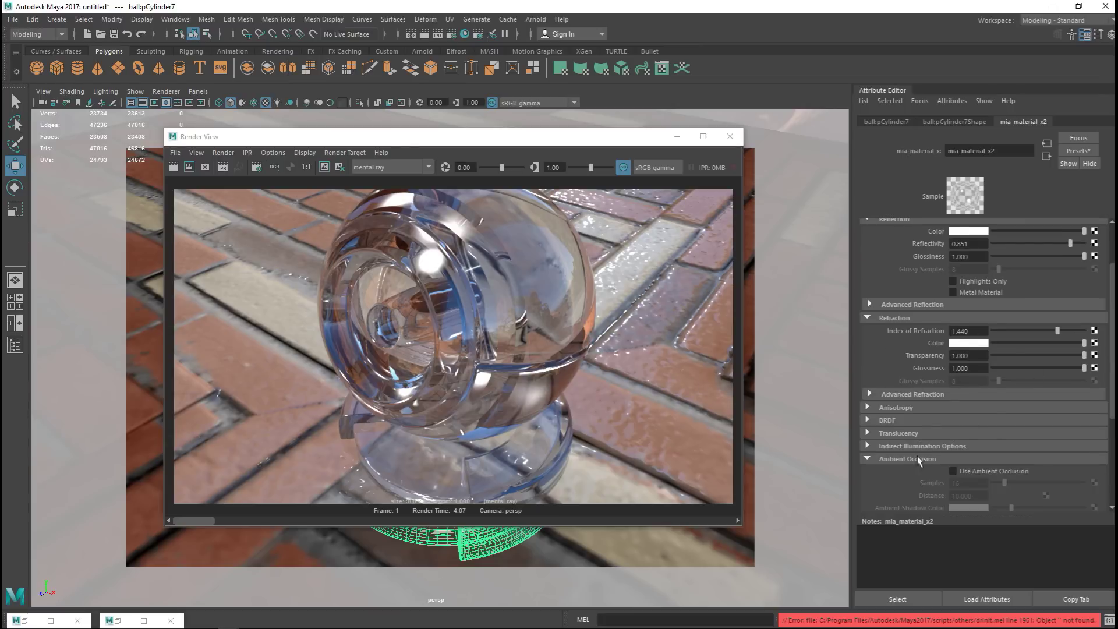
left_click(867, 420)
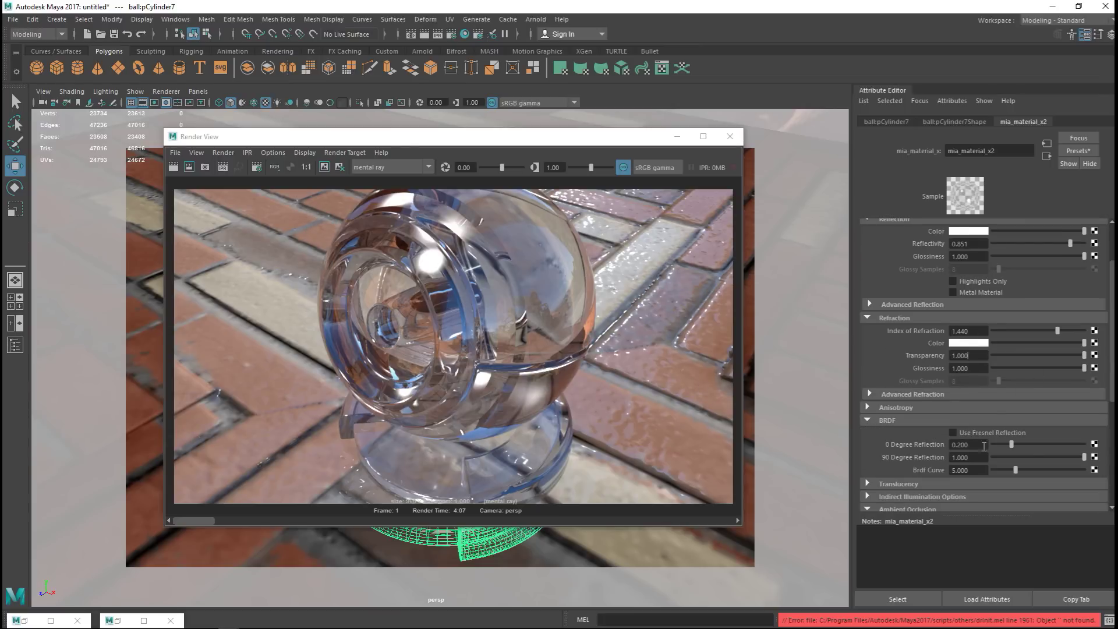
scroll(1034, 448, "down", 1)
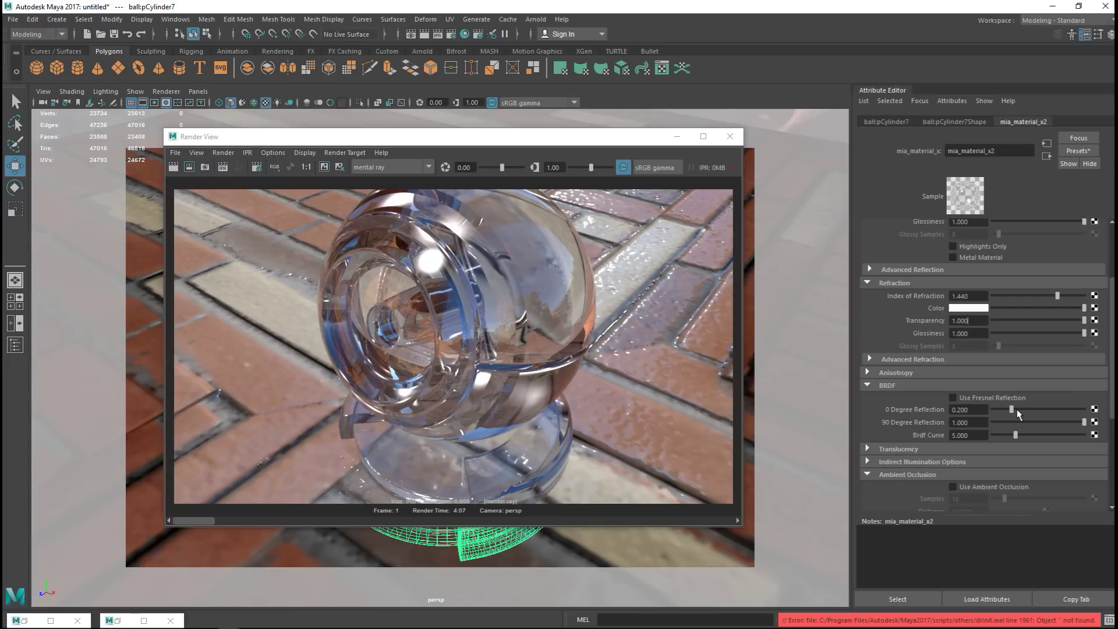
mouse_move(1011, 412)
left_mouse_down()
mouse_move(1023, 415)
mouse_move(1011, 417)
left_mouse_up()
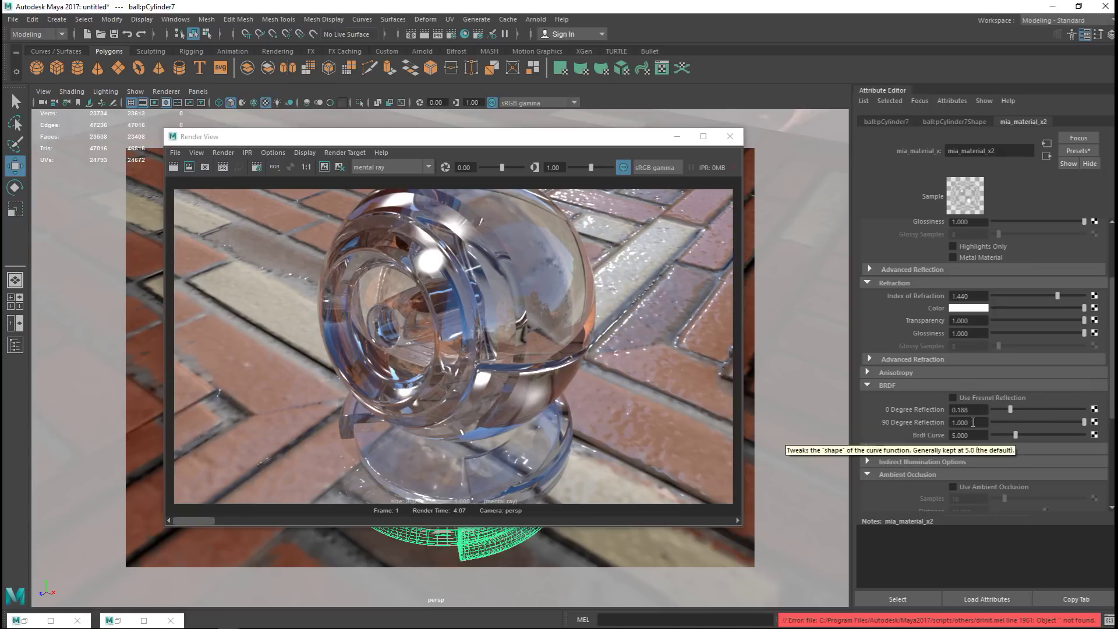
Step: Try Use Fresnel Reflection for the BRDF, and switch it off again
left_click(953, 399)
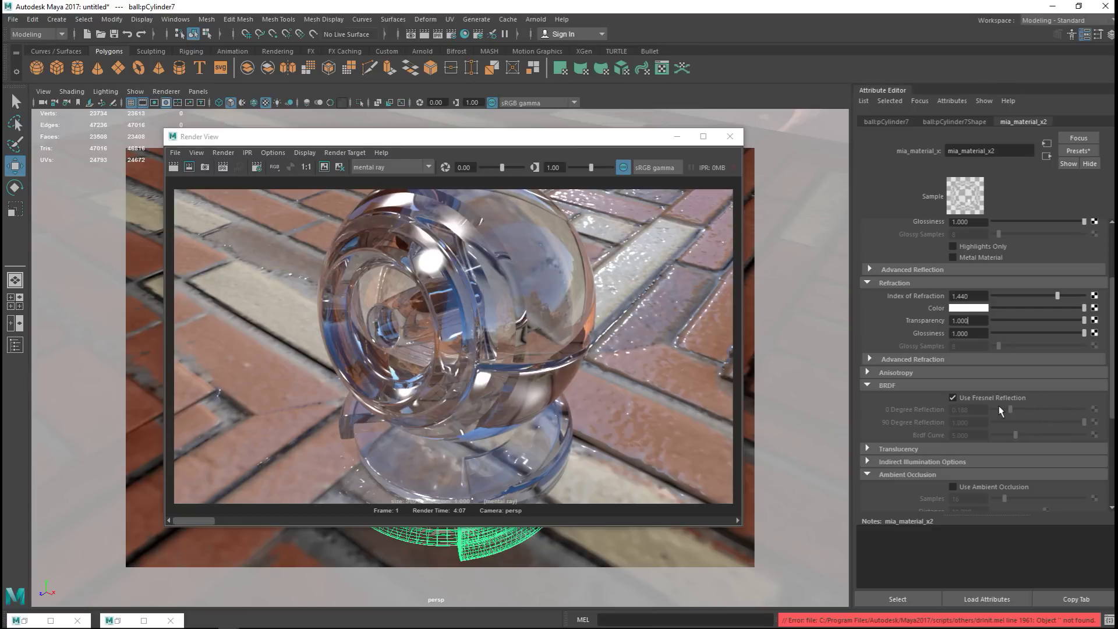
mouse_move(1000, 409)
left_click(954, 399)
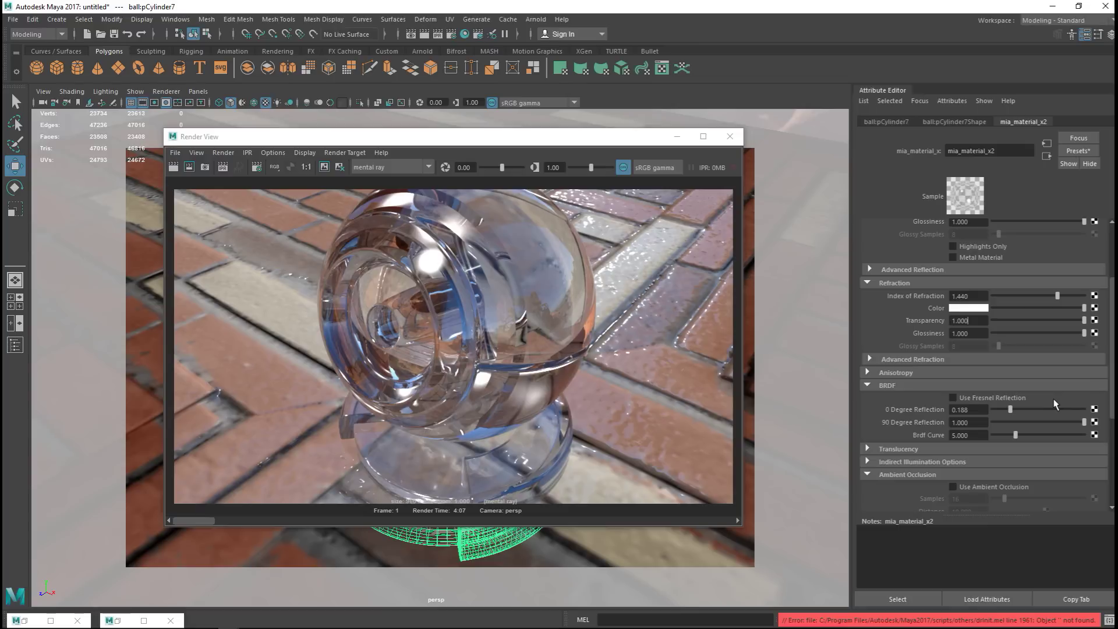